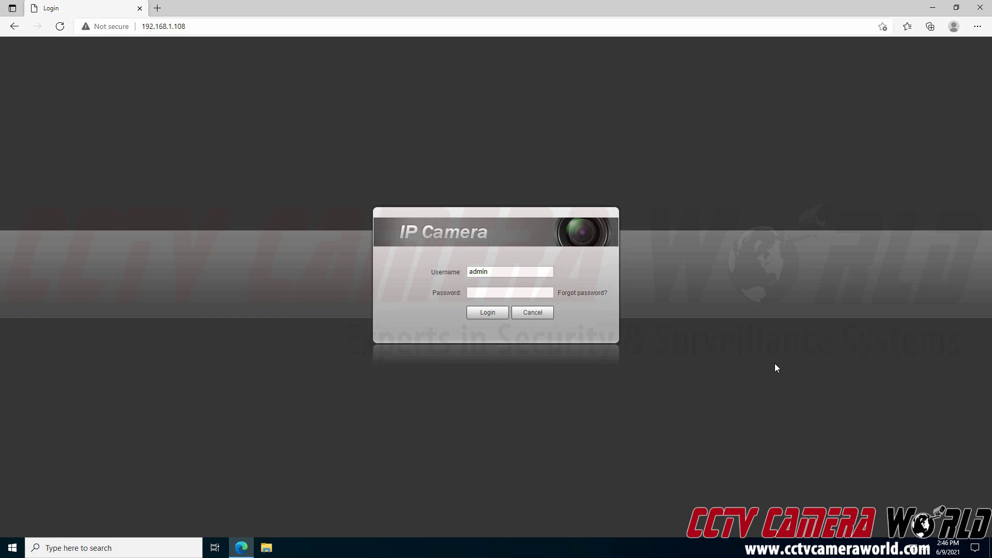
# Log in to the IP camera's web interface with the account password.
pyautogui.click(506, 293)
pyautogui.click(500, 312)
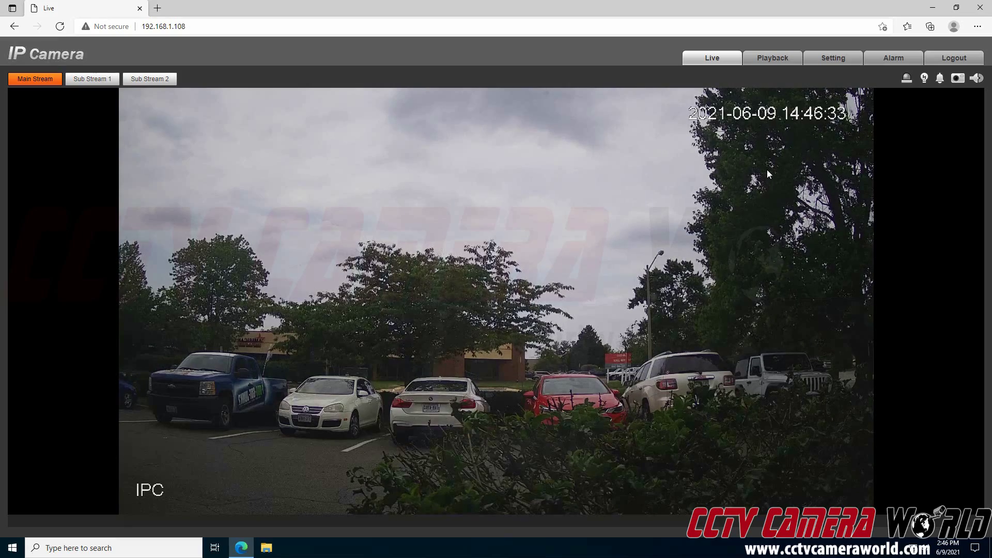
# Open the camera's video stream settings page.
pyautogui.click(842, 62)
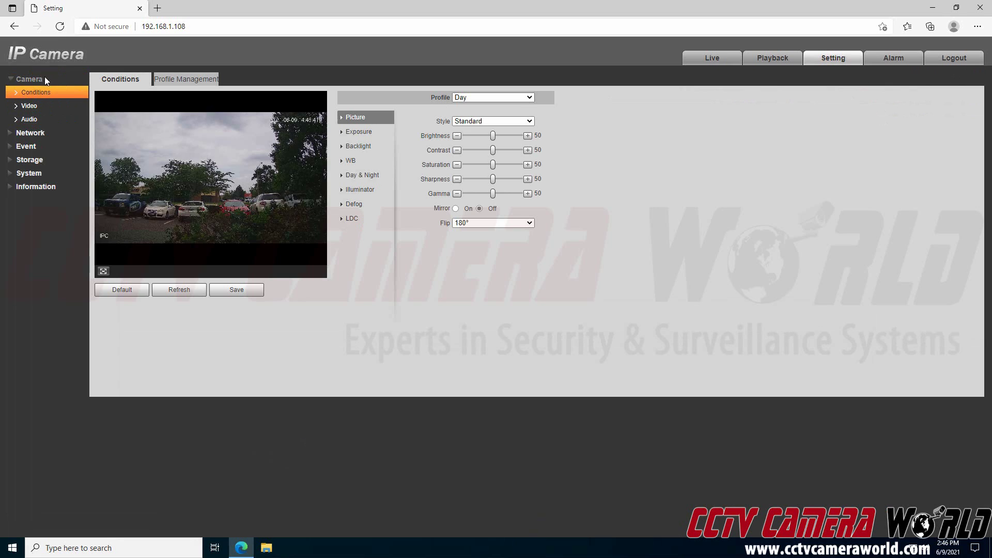
pyautogui.click(42, 106)
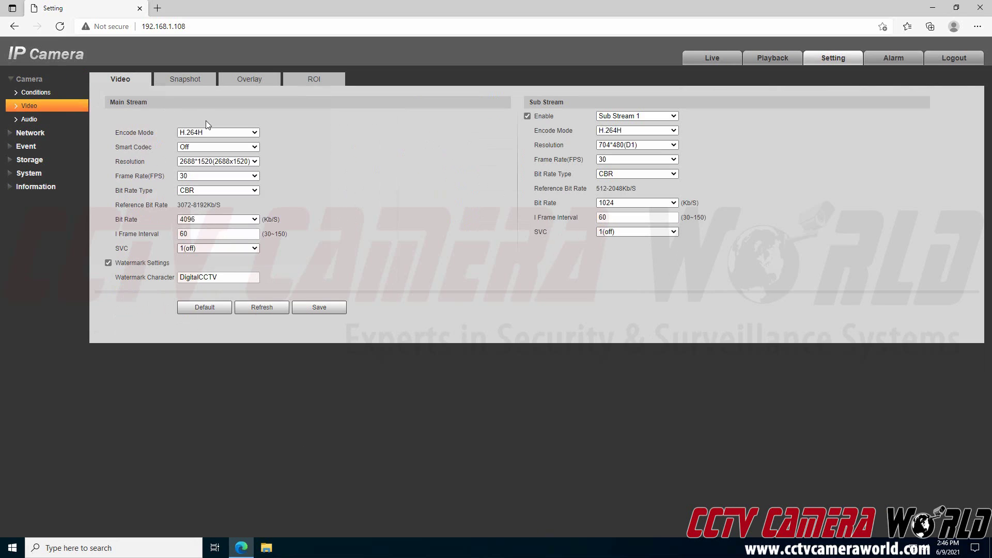
pyautogui.click(48, 123)
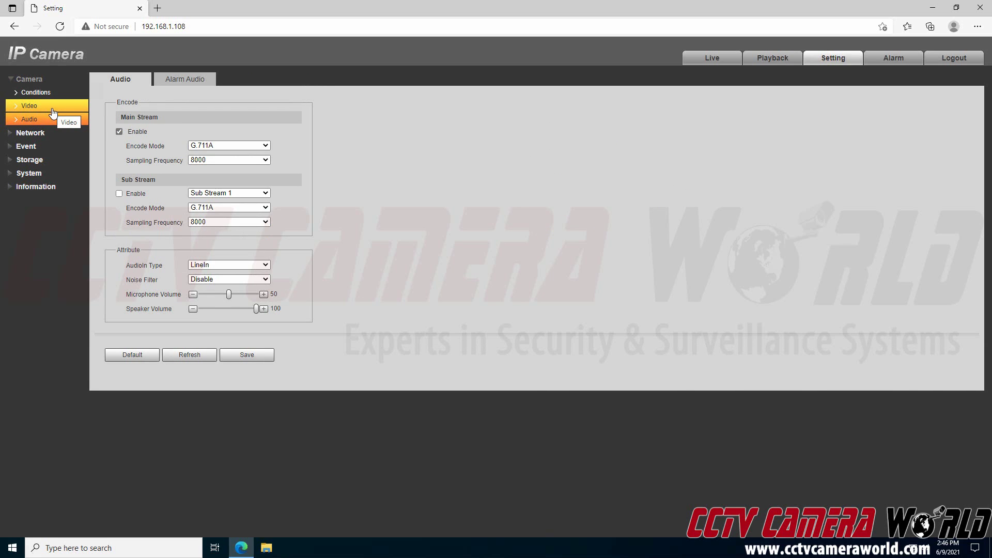
pyautogui.click(53, 112)
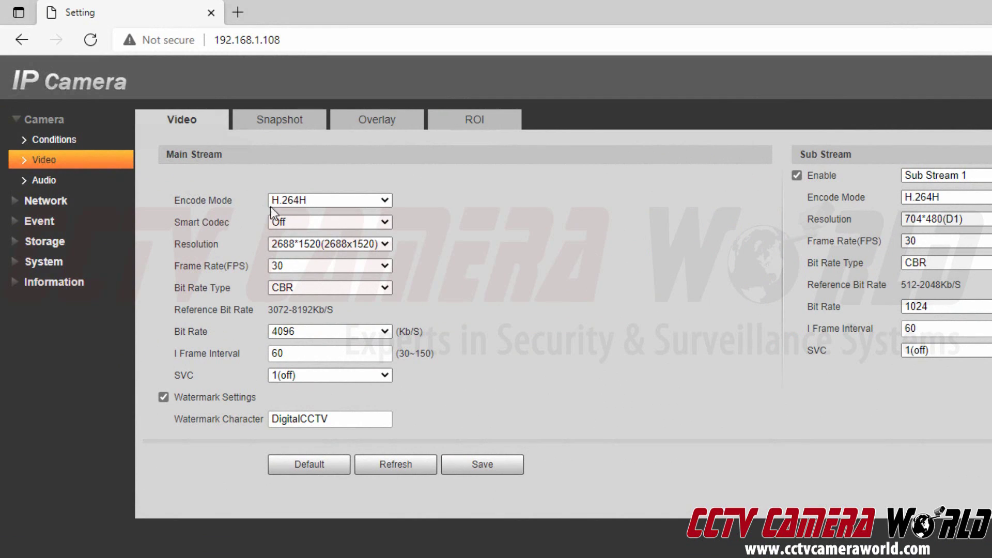
# Review the main stream's encode mode and smart codec options, keeping H.264H and Off.
pyautogui.click(271, 204)
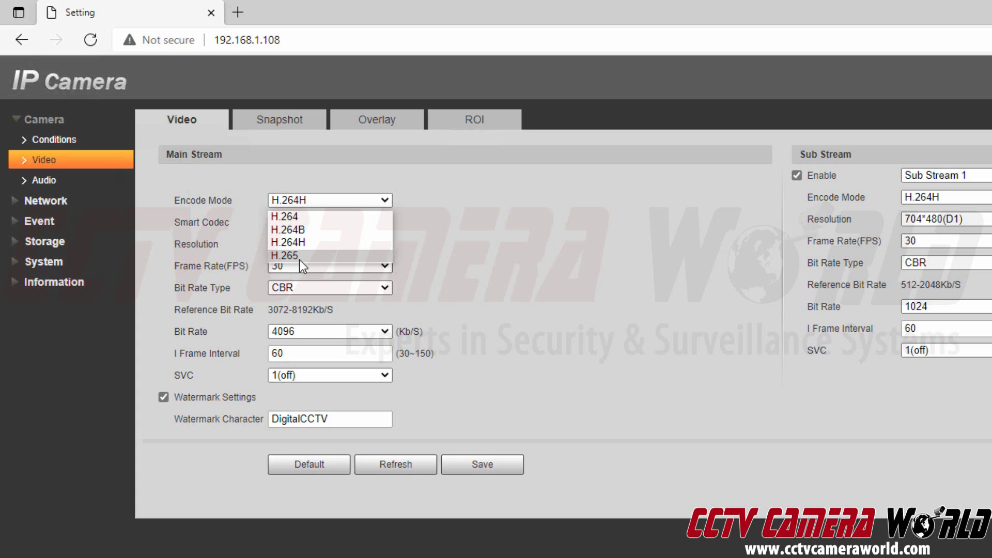
pyautogui.click(316, 242)
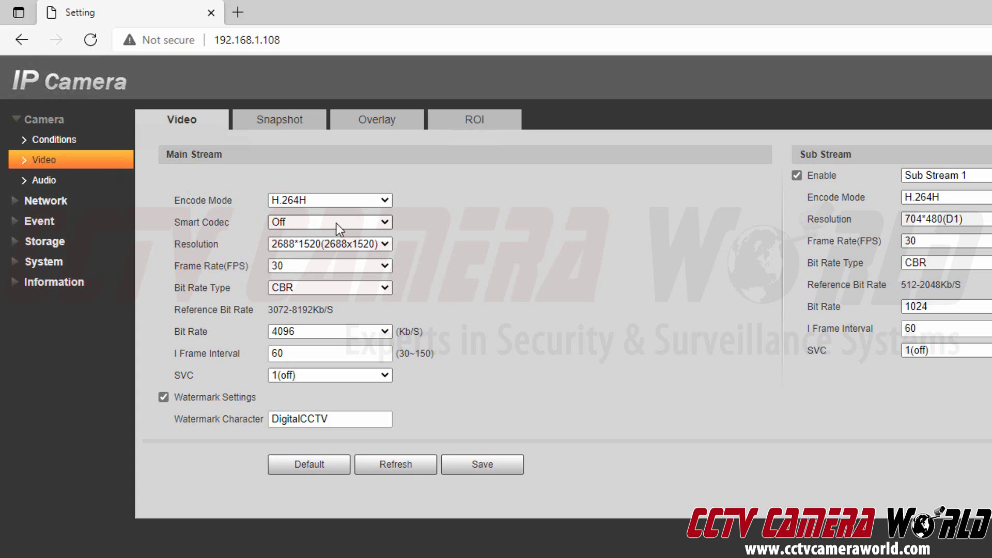
pyautogui.click(336, 222)
pyautogui.click(438, 217)
pyautogui.click(346, 217)
pyautogui.click(436, 217)
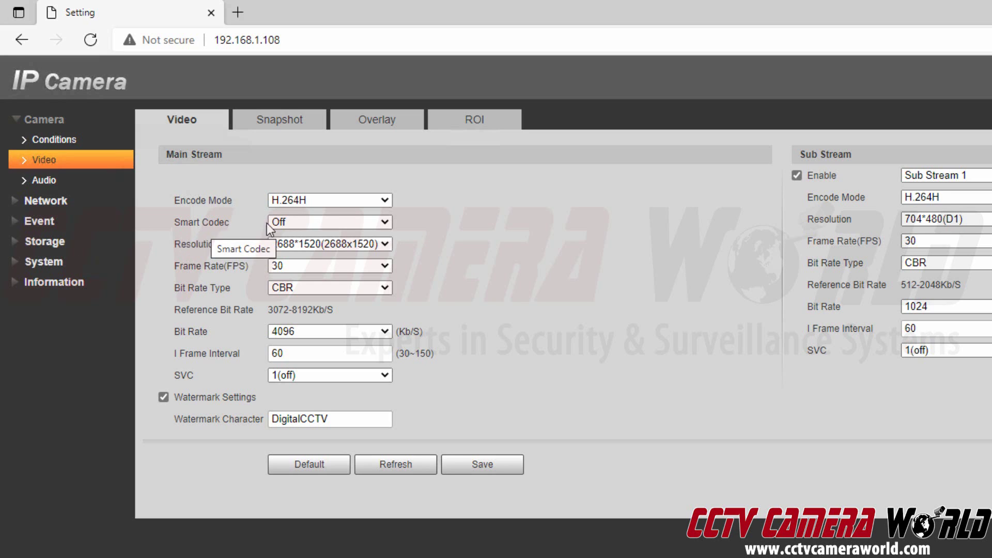
# Review the available resolutions, frame rates and bit rate types for the main stream.
pyautogui.click(323, 244)
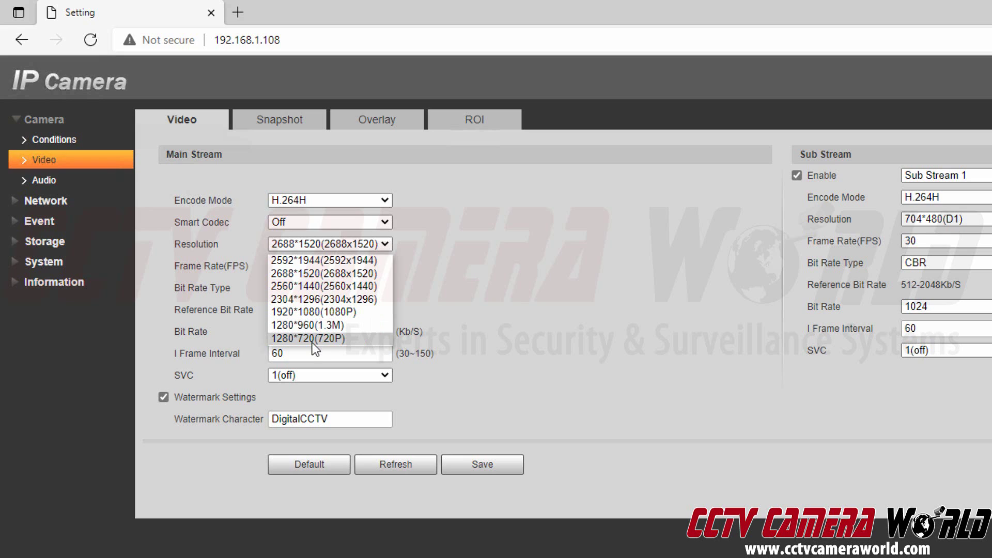
pyautogui.click(458, 242)
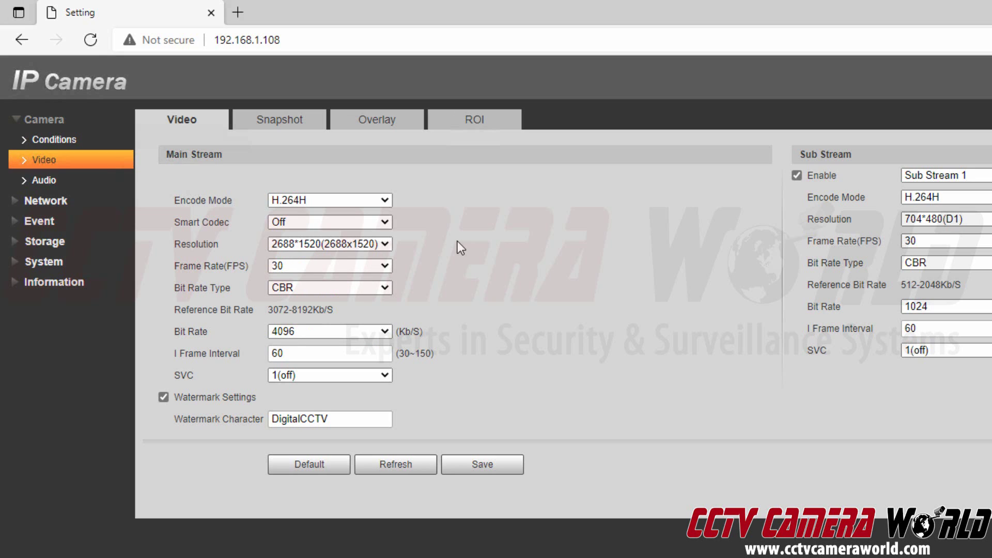
pyautogui.click(313, 267)
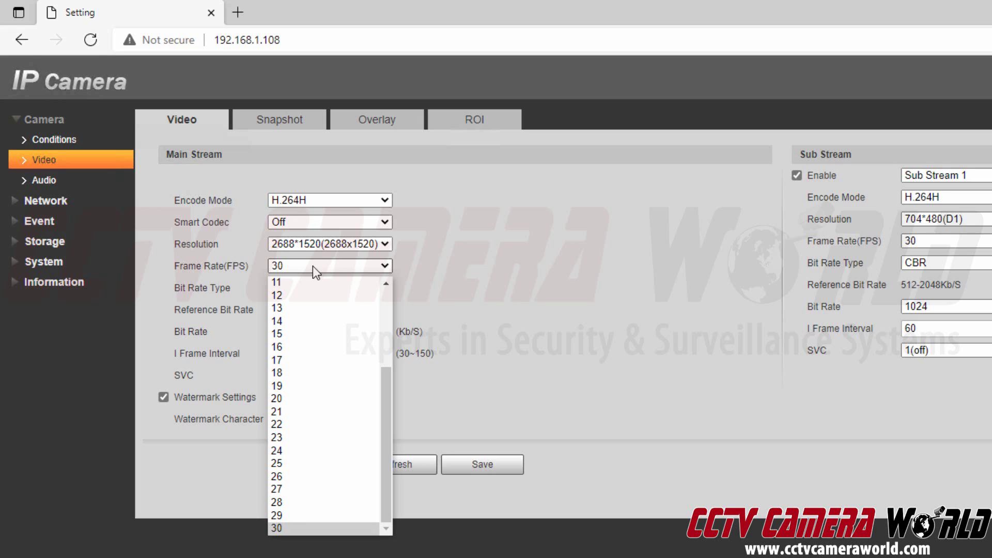
pyautogui.click(477, 232)
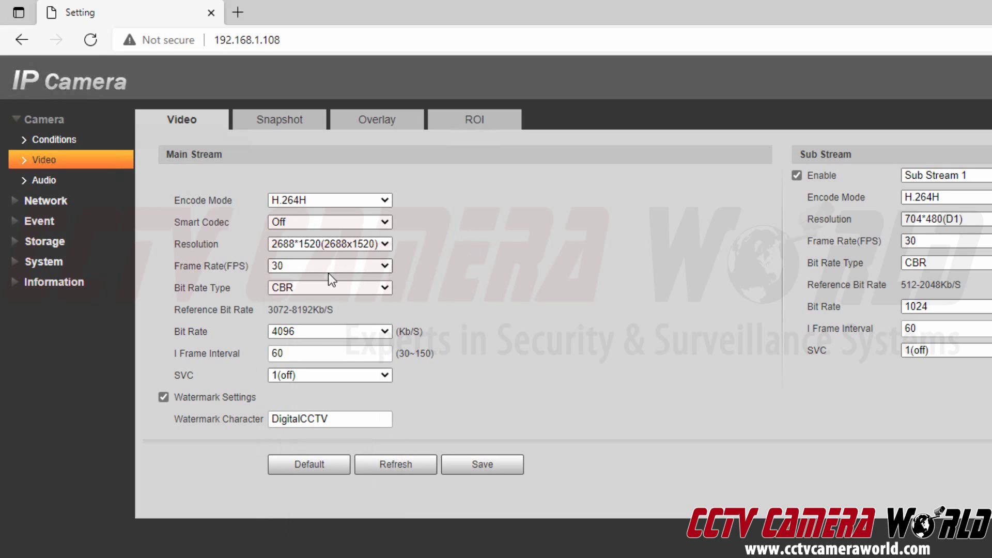
pyautogui.click(326, 287)
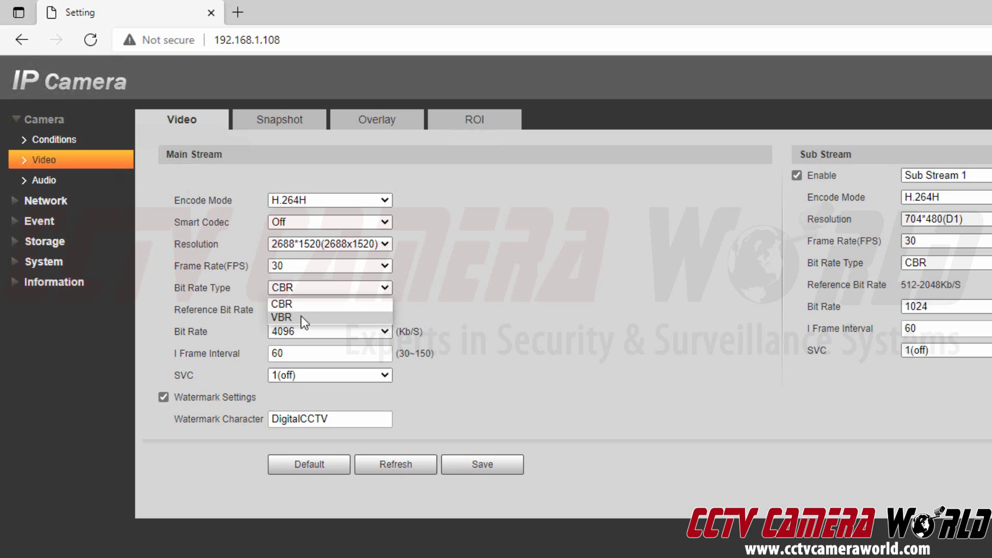
pyautogui.click(362, 297)
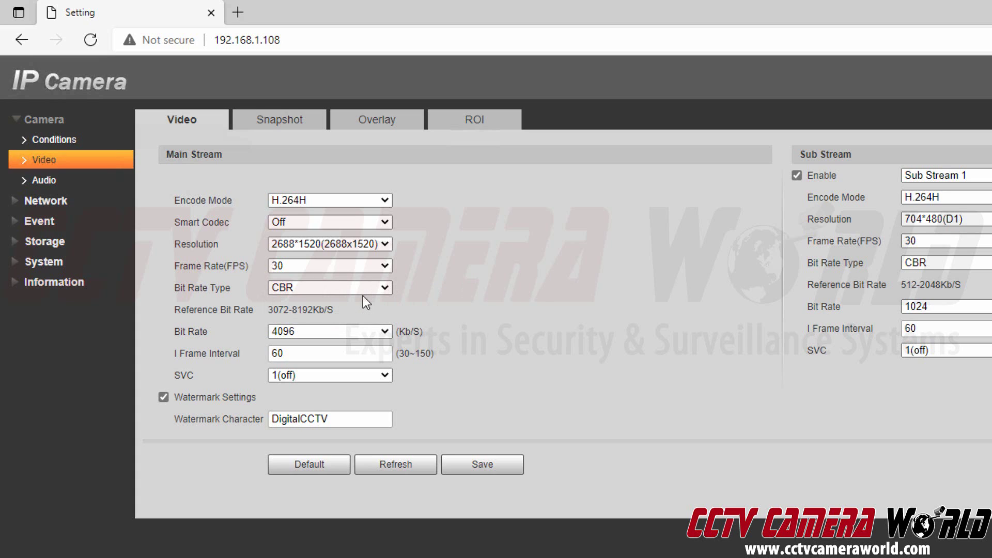
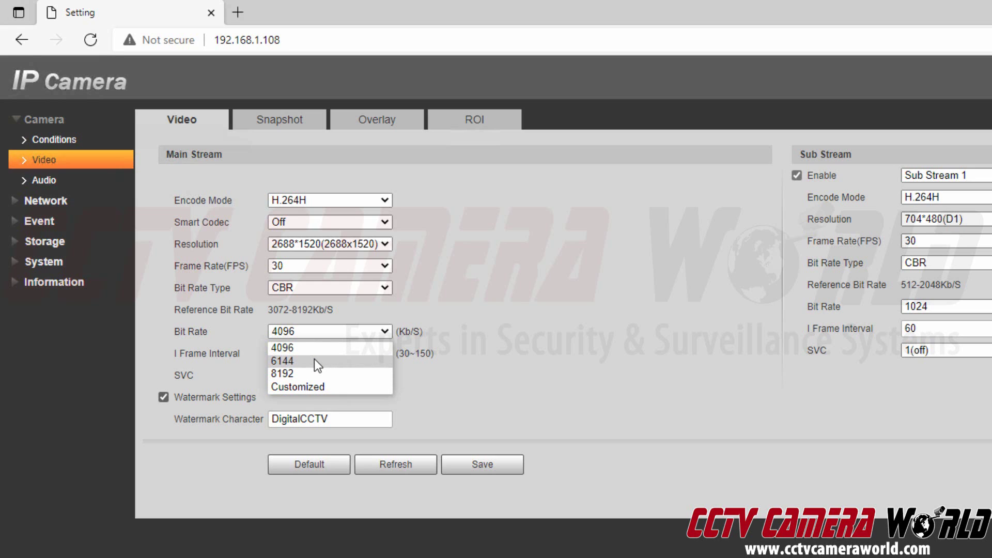
# Switch the main stream's bit rate to Customized and set it to 3072 Kb/S.
pyautogui.click(276, 387)
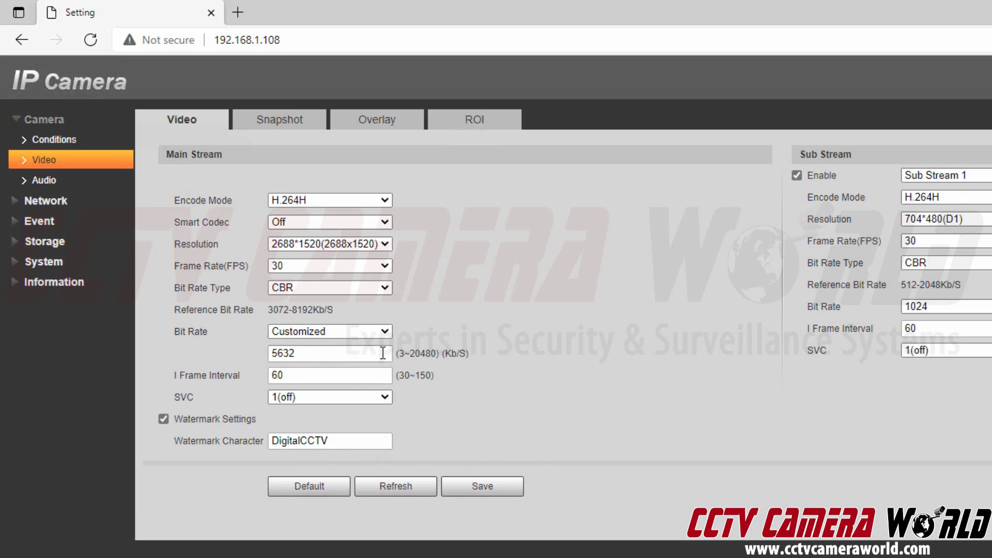
pyautogui.moveTo(410, 353); pyautogui.dragTo(271, 353)
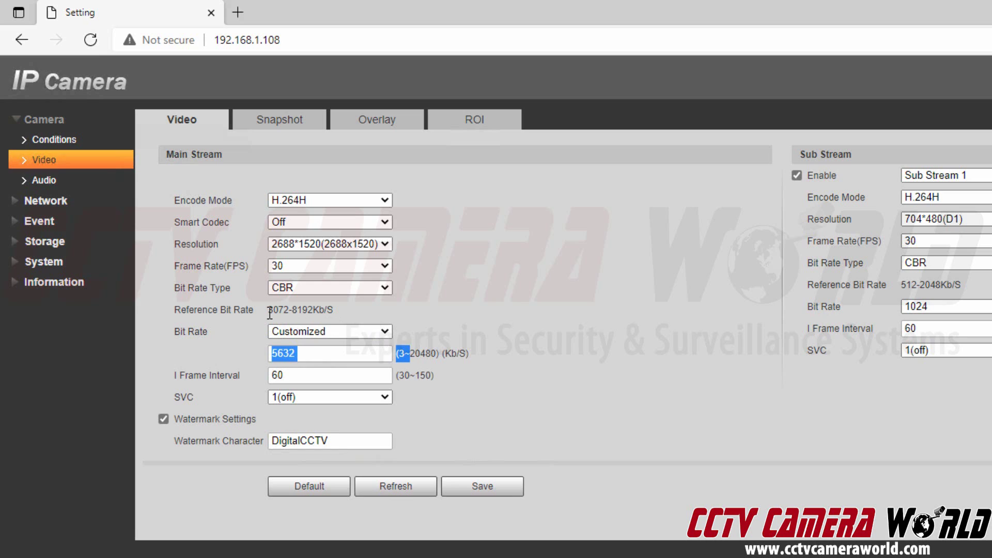
pyautogui.moveTo(269, 310); pyautogui.dragTo(338, 321)
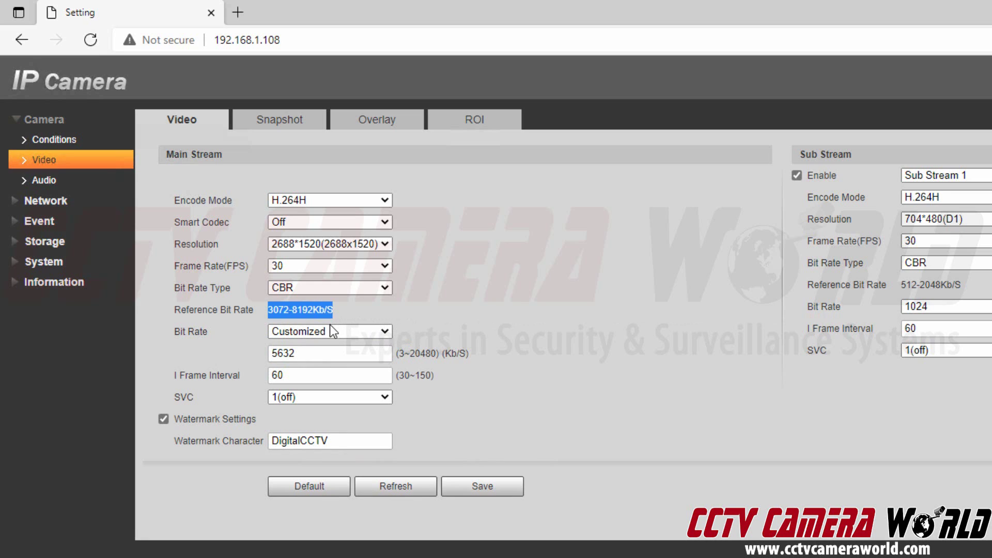
pyautogui.click(317, 349)
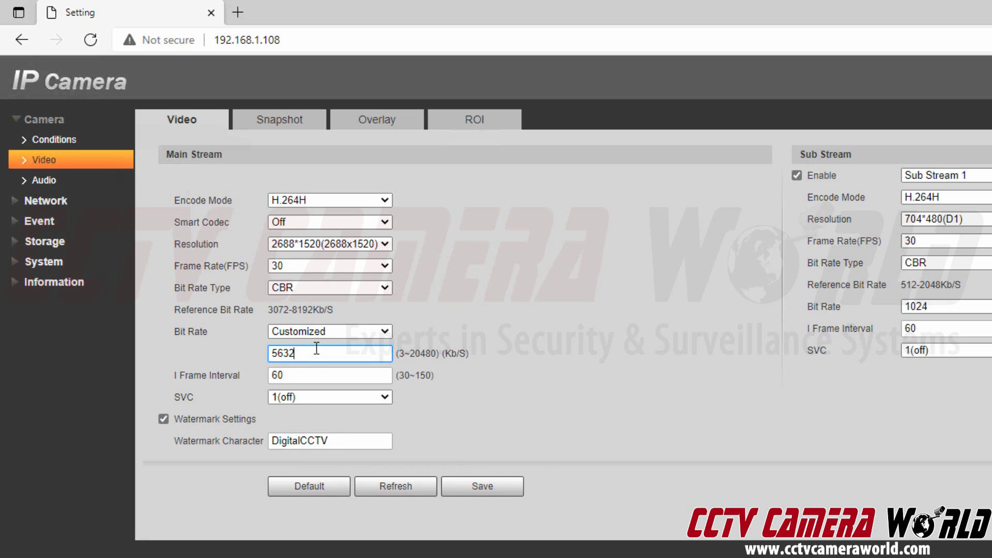
pyautogui.hotkey('ctrl', 'a')
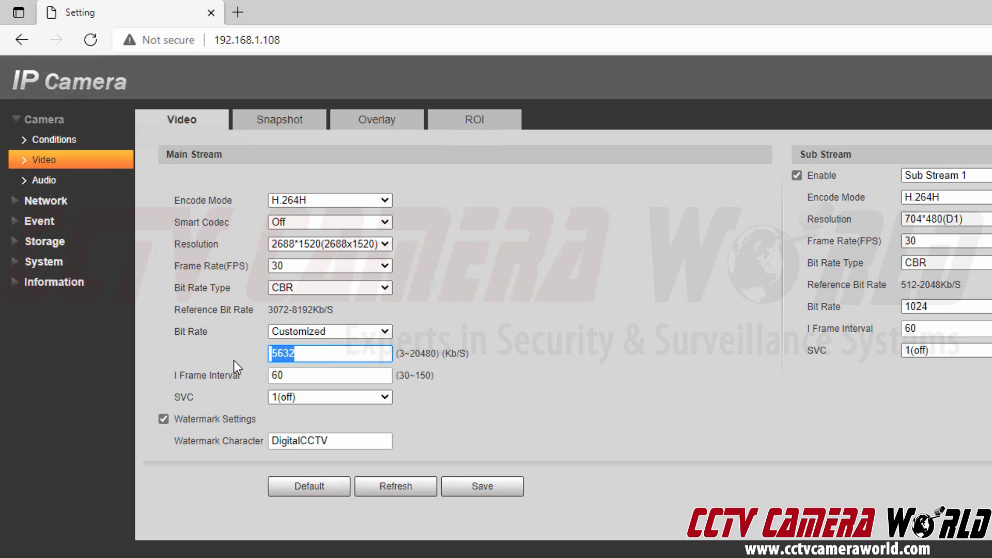
pyautogui.write('3072')
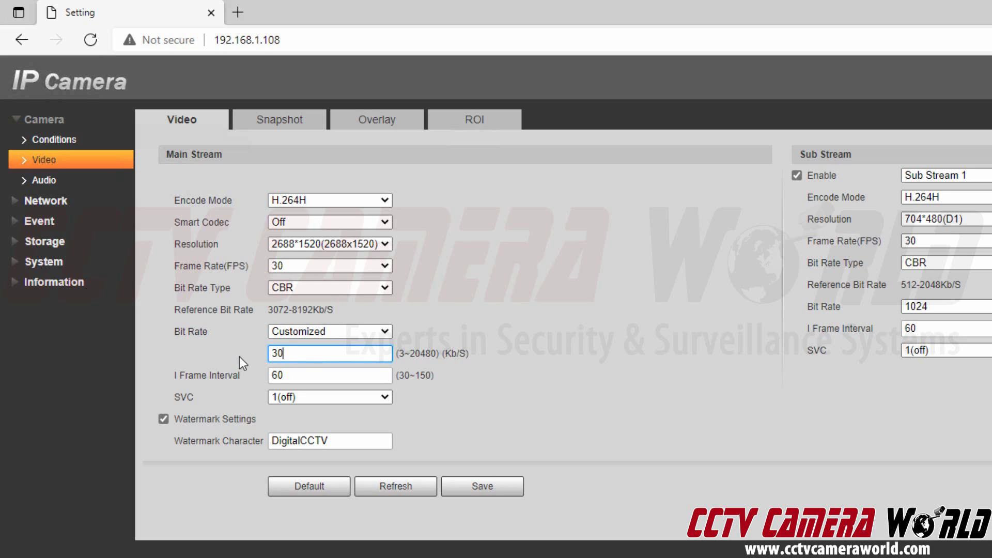
pyautogui.click(703, 326)
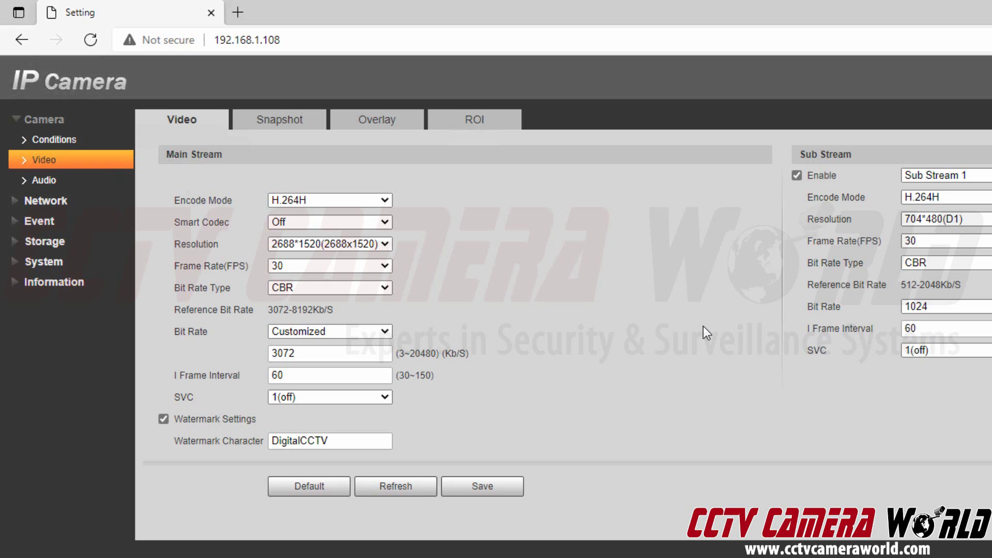
pyautogui.click(336, 354)
pyautogui.click(572, 327)
pyautogui.click(317, 358)
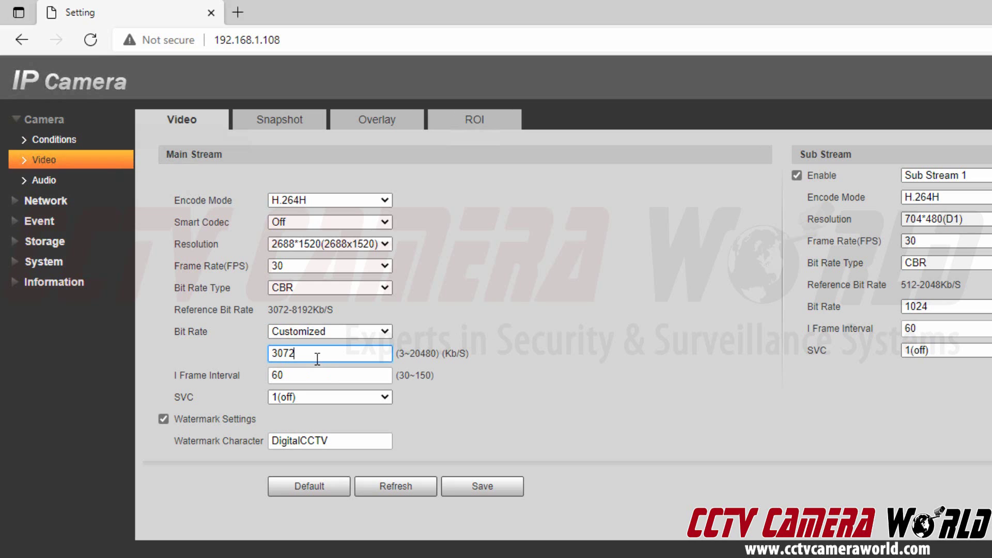
pyautogui.doubleClick(323, 352)
pyautogui.click(471, 330)
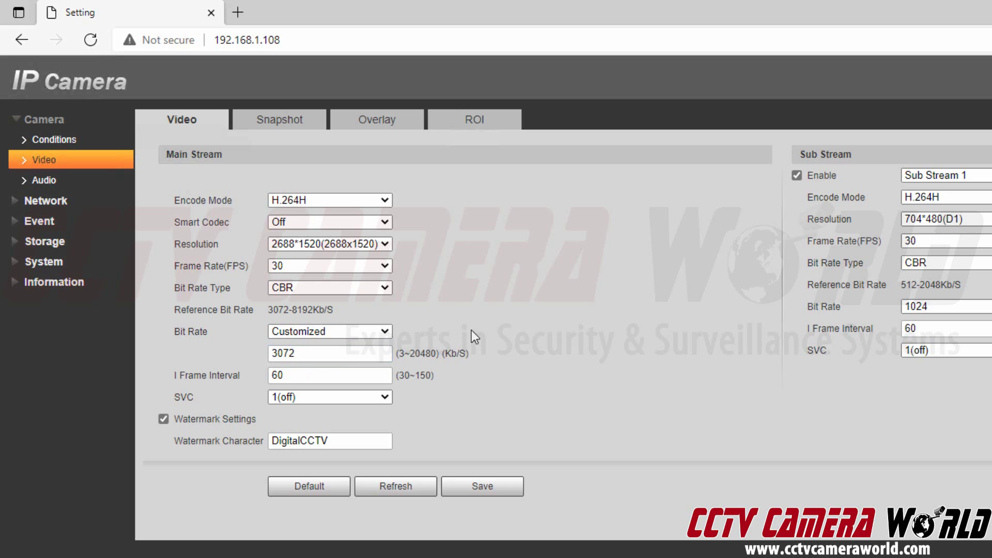
pyautogui.click(322, 353)
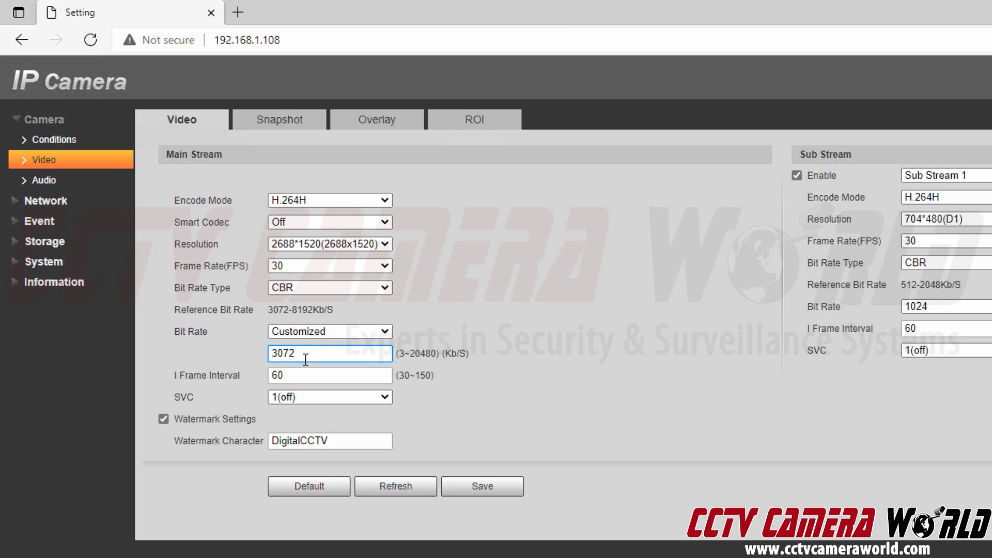
pyautogui.moveTo(300, 356); pyautogui.dragTo(233, 356)
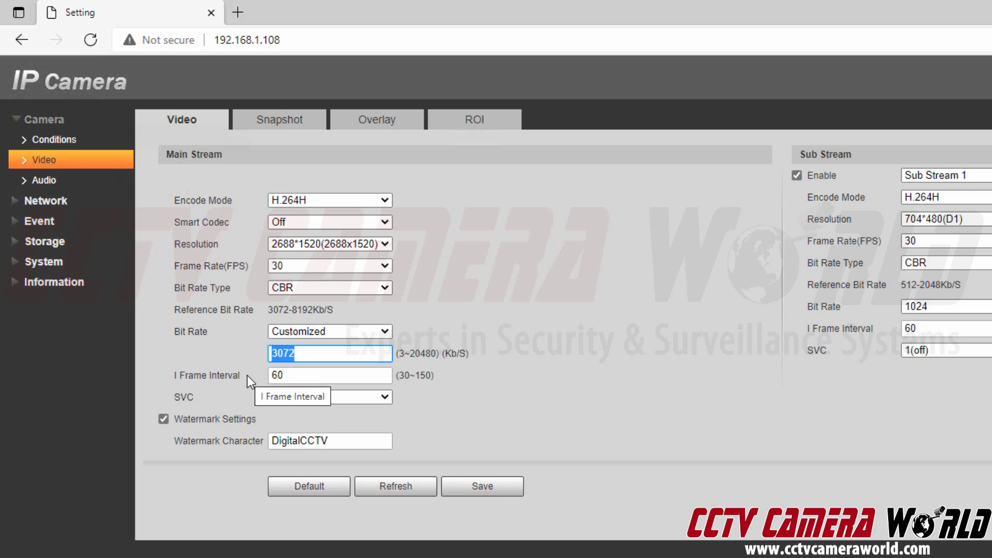
pyautogui.click(323, 352)
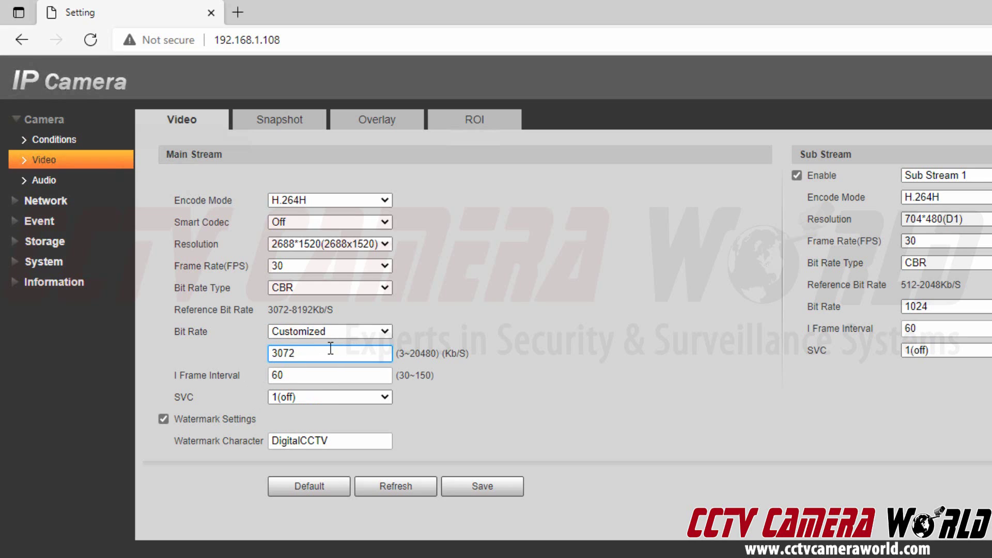
# Set the main stream's bit rate back to the preset 4096 Kb/S.
pyautogui.click(354, 243)
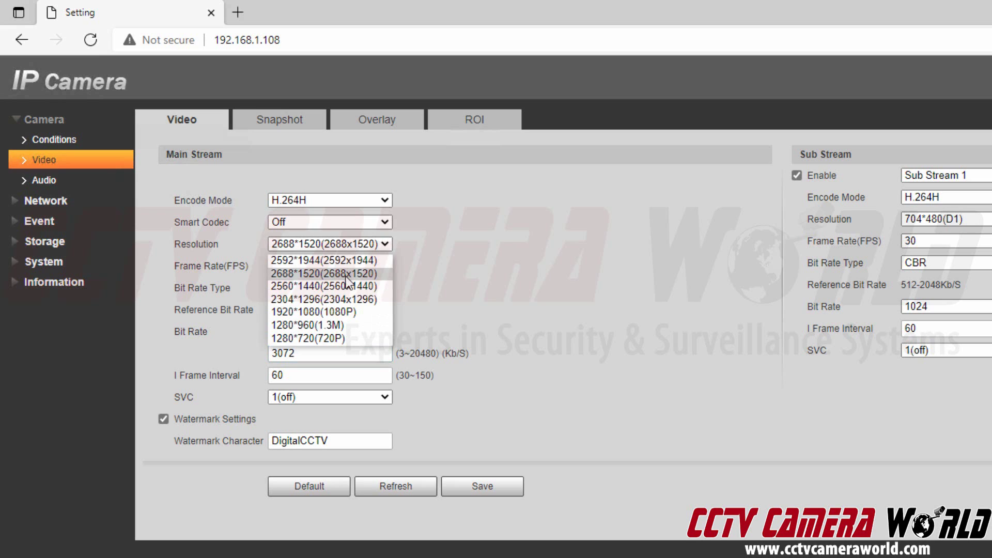
pyautogui.click(409, 272)
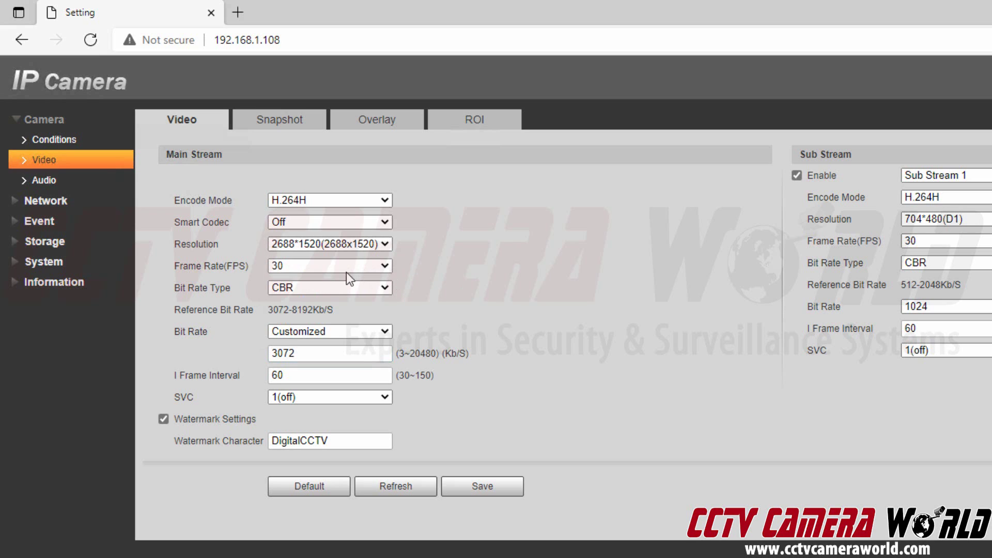
pyautogui.click(344, 268)
pyautogui.click(567, 325)
pyautogui.click(359, 336)
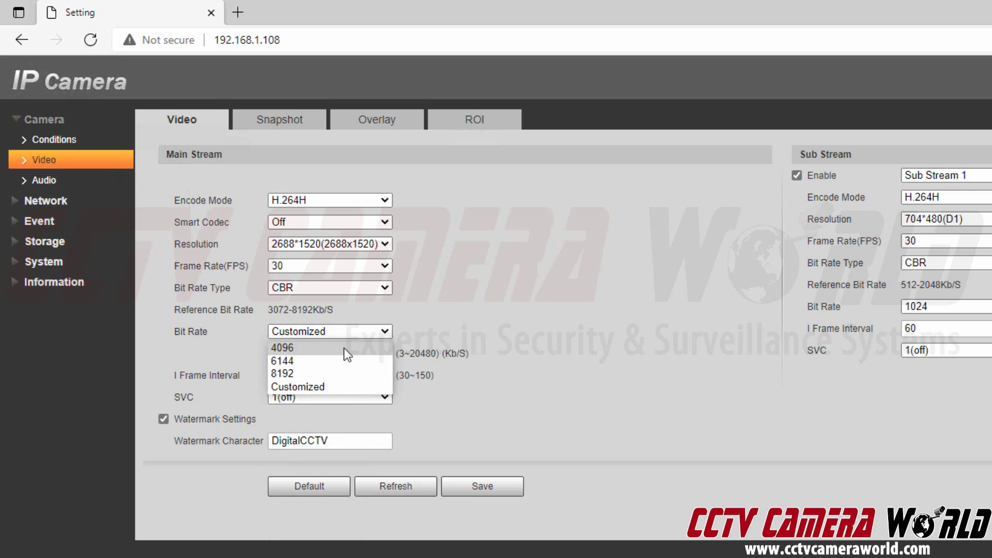
pyautogui.click(346, 349)
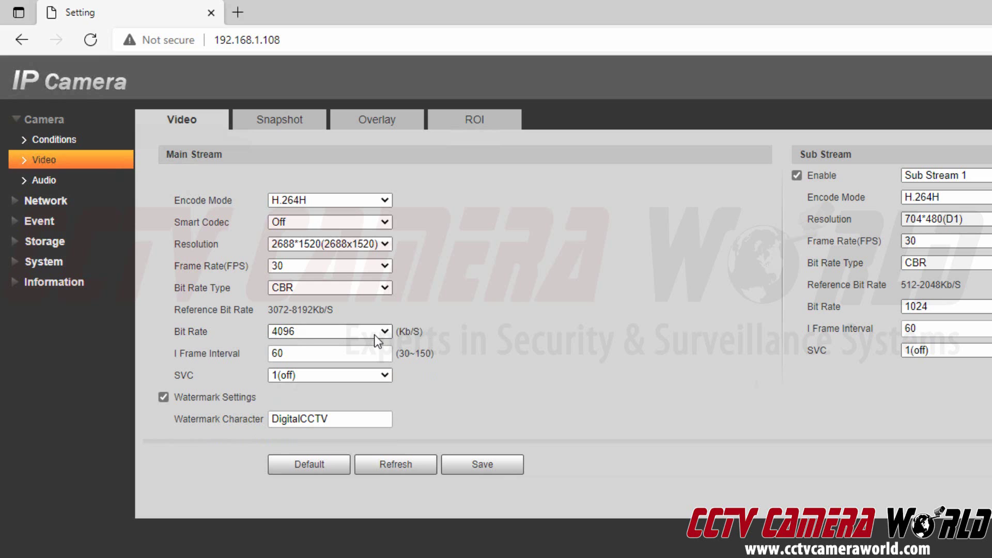
# Set the main stream's resolution to 1920*1080(1080P) and its frame rate to 15 FPS.
pyautogui.click(349, 243)
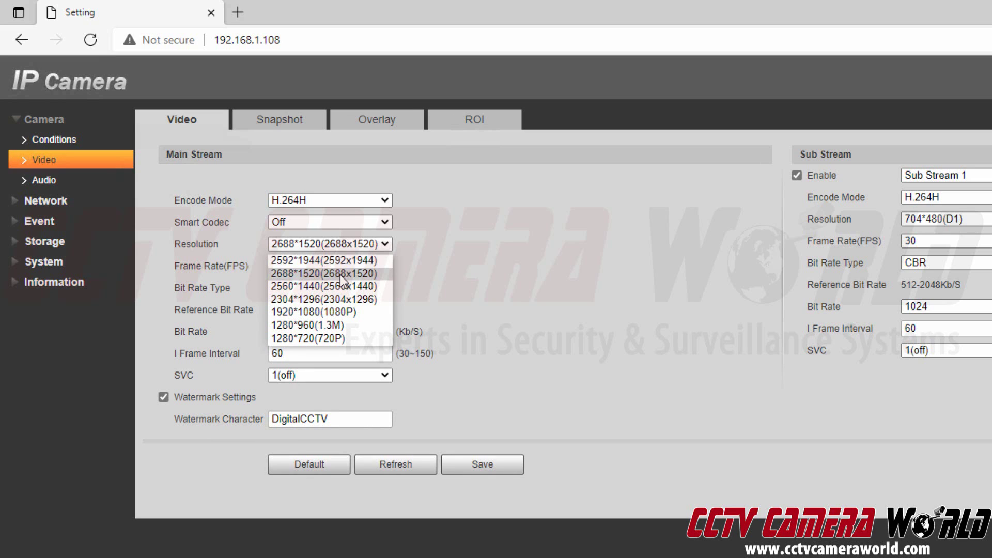
pyautogui.click(328, 314)
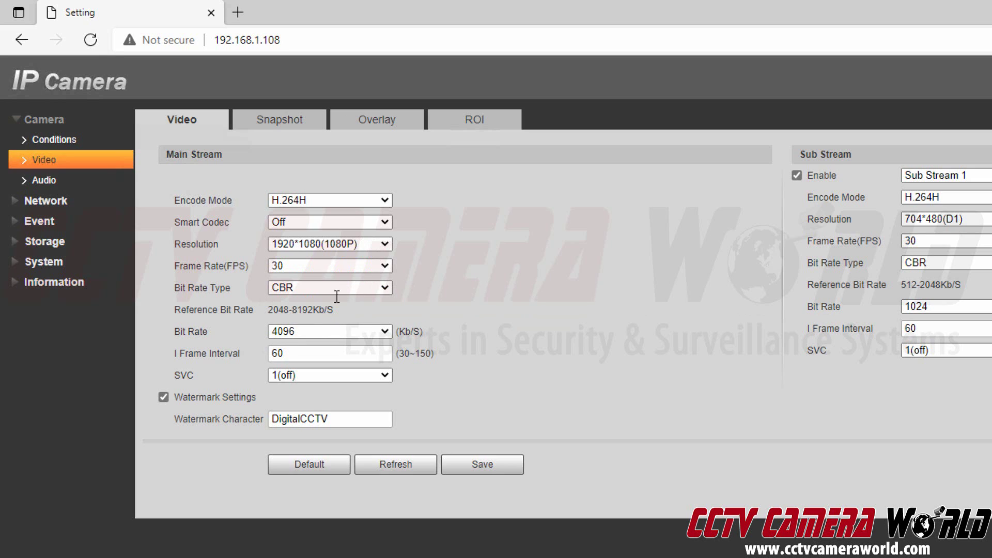
pyautogui.click(342, 270)
pyautogui.scroll(1, 352, 315)
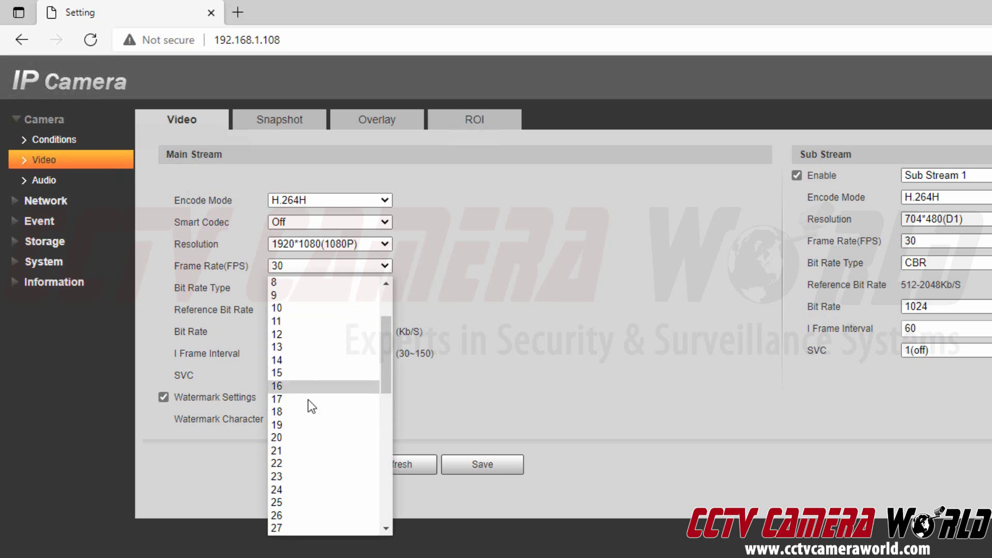
pyautogui.click(291, 373)
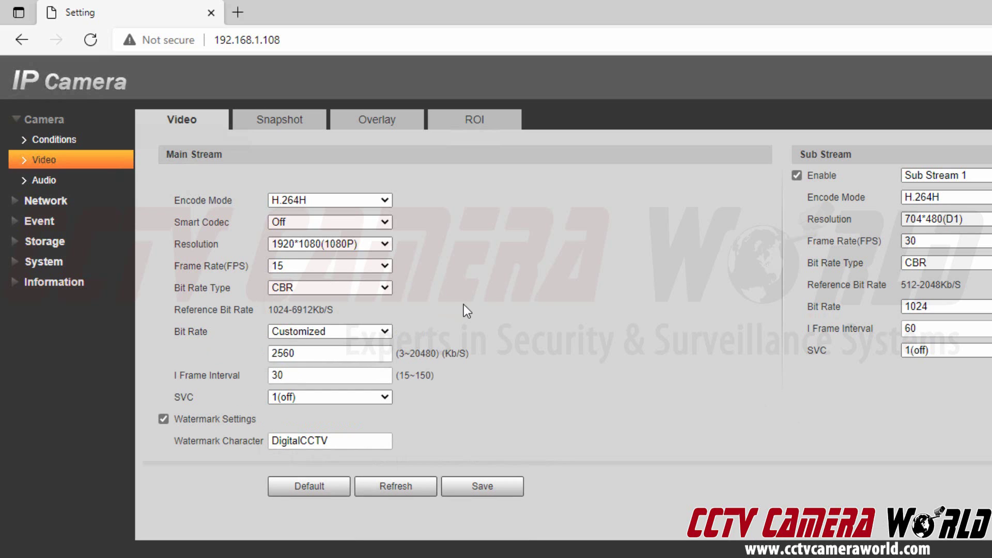
# Check the main stream's reference bit rate range and set its bit rate to the preset 1024 Kb/S.
pyautogui.moveTo(267, 310); pyautogui.dragTo(289, 310)
pyautogui.click(278, 311)
pyautogui.doubleClick(278, 311)
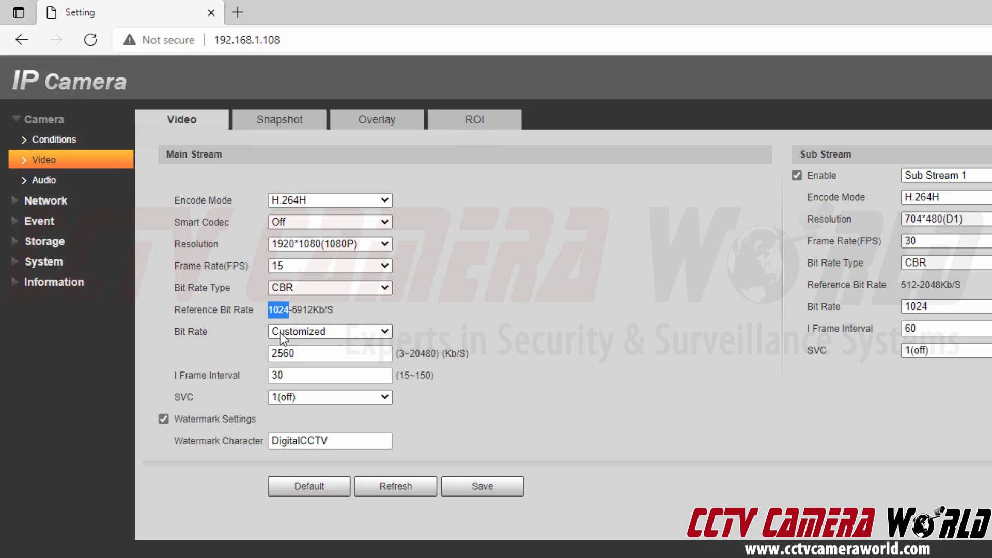
pyautogui.click(302, 353)
pyautogui.doubleClick(303, 353)
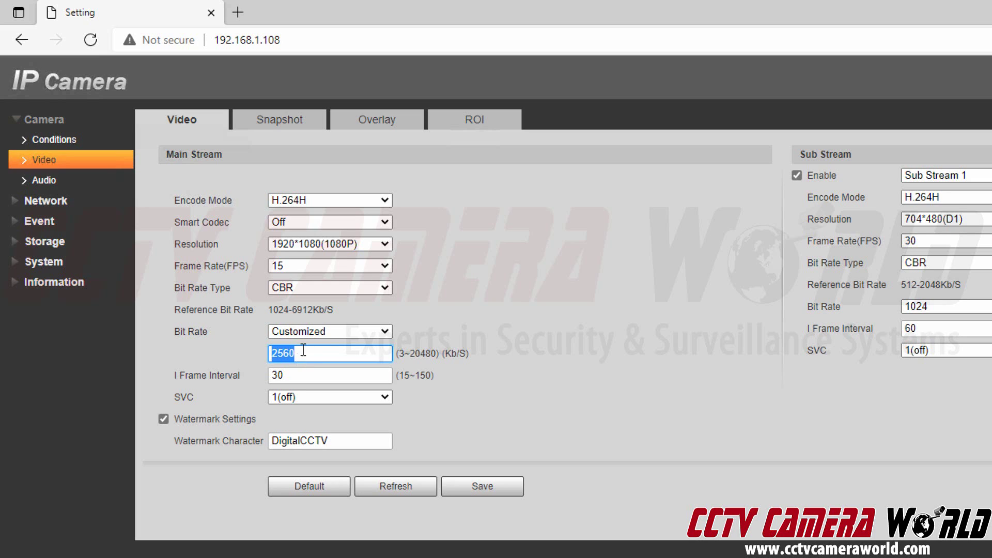
pyautogui.click(308, 337)
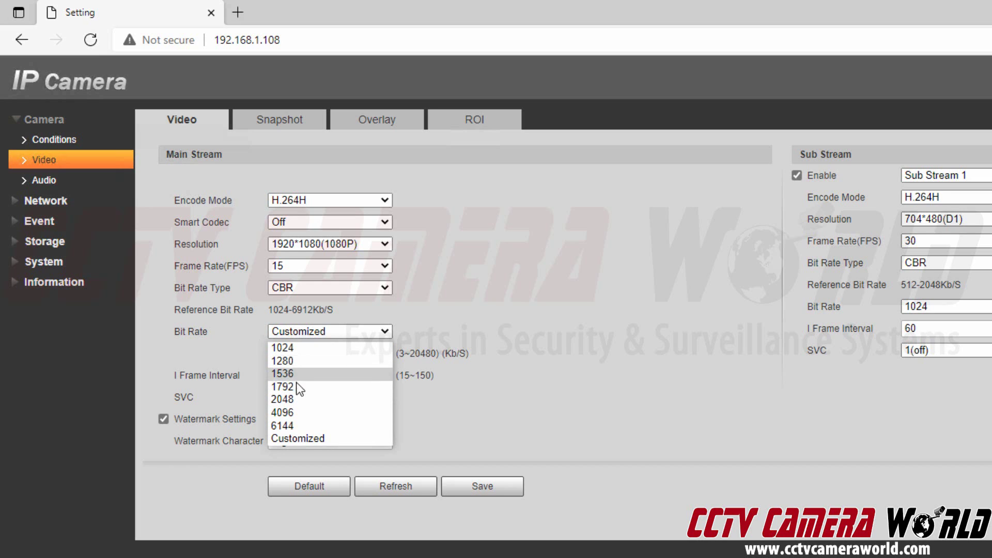
pyautogui.click(282, 347)
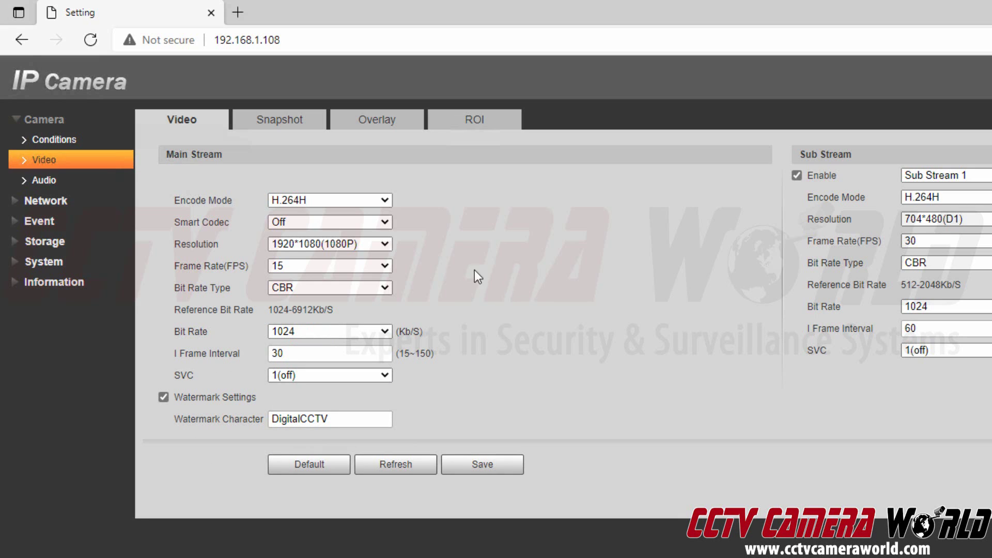
# Review the main stream's available encode modes, Smart Codec options, resolutions and frame rates without changing them.
pyautogui.click(308, 200)
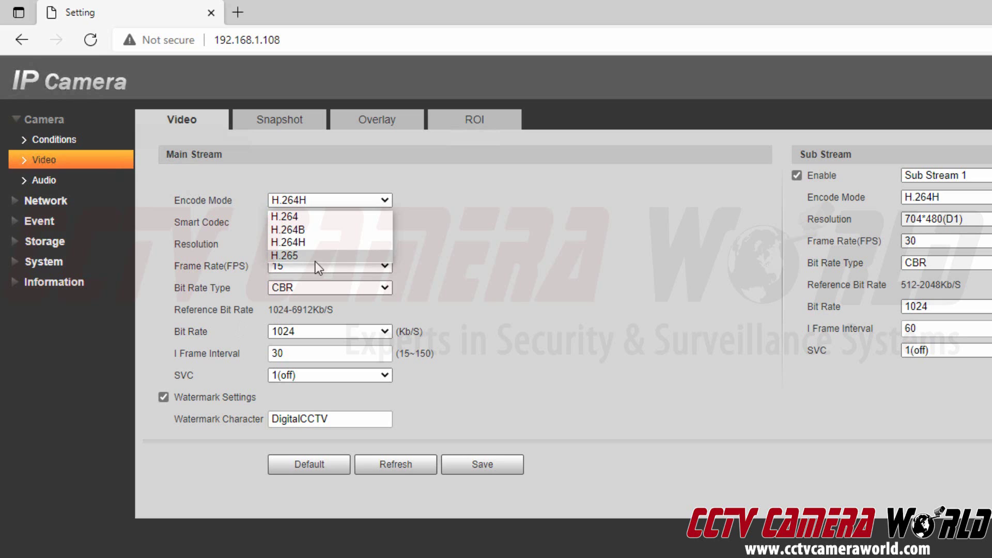
pyautogui.click(349, 243)
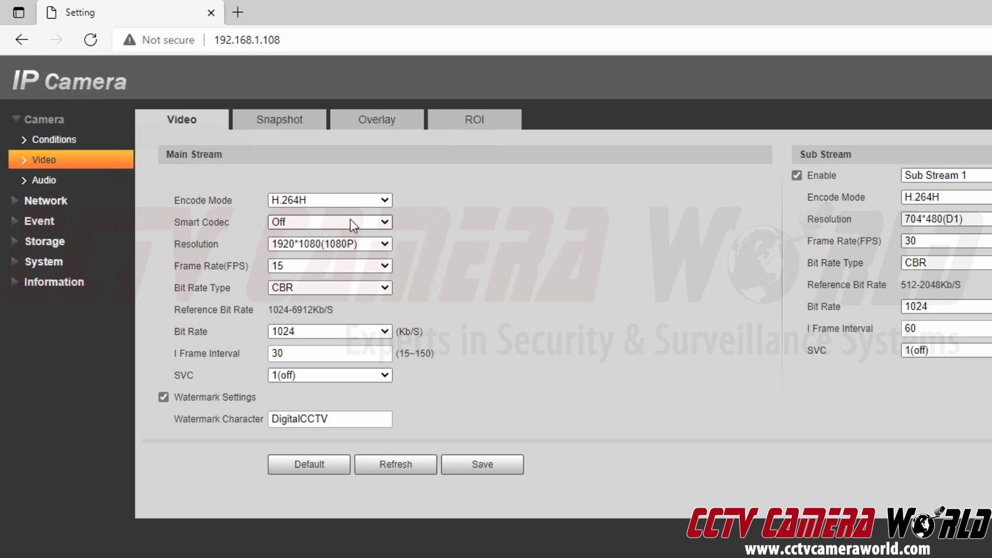
pyautogui.click(350, 221)
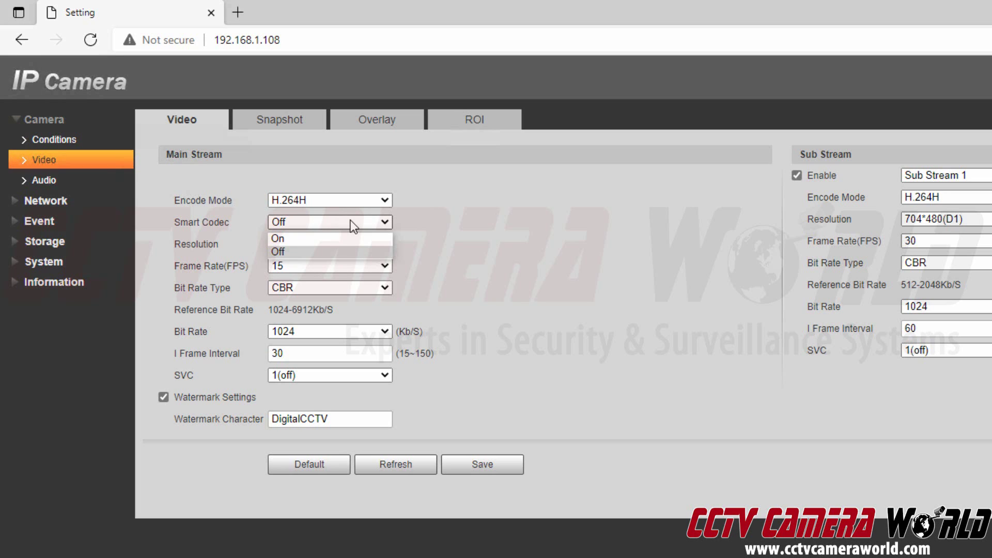
pyautogui.click(345, 216)
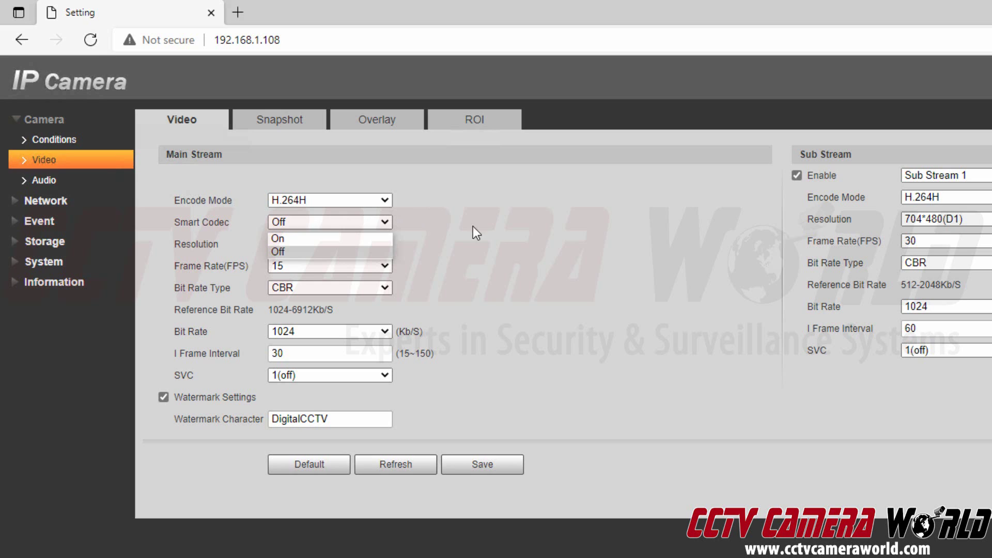
pyautogui.click(301, 239)
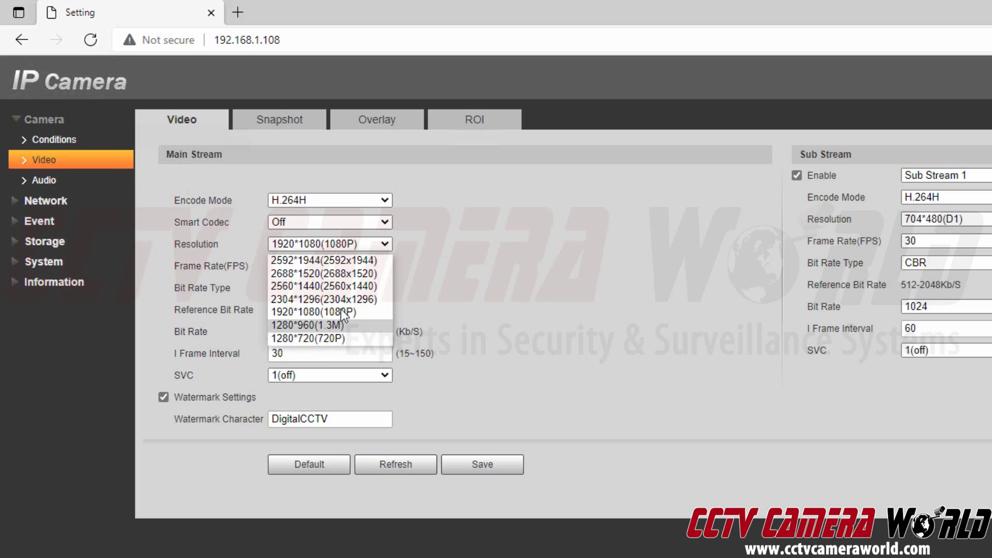
pyautogui.click(427, 285)
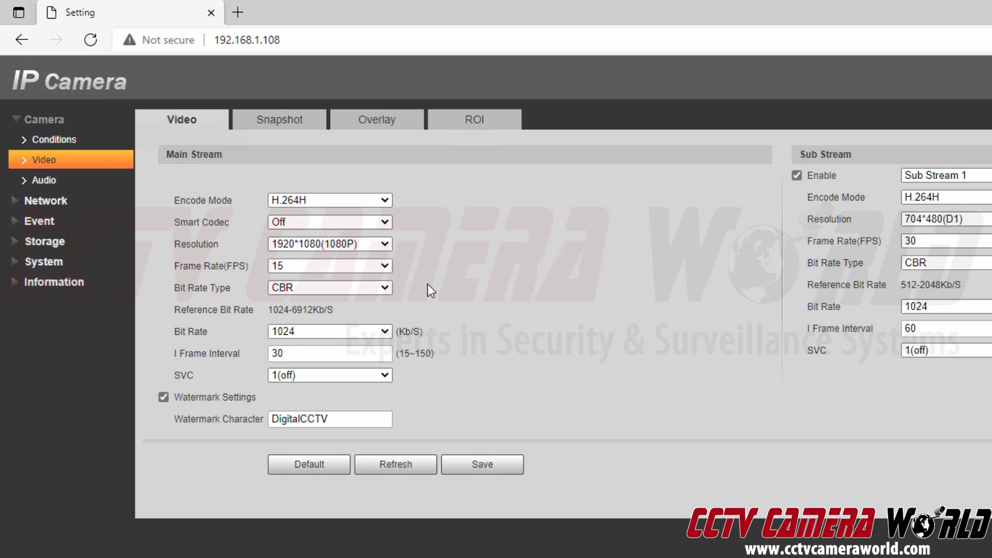
pyautogui.click(375, 268)
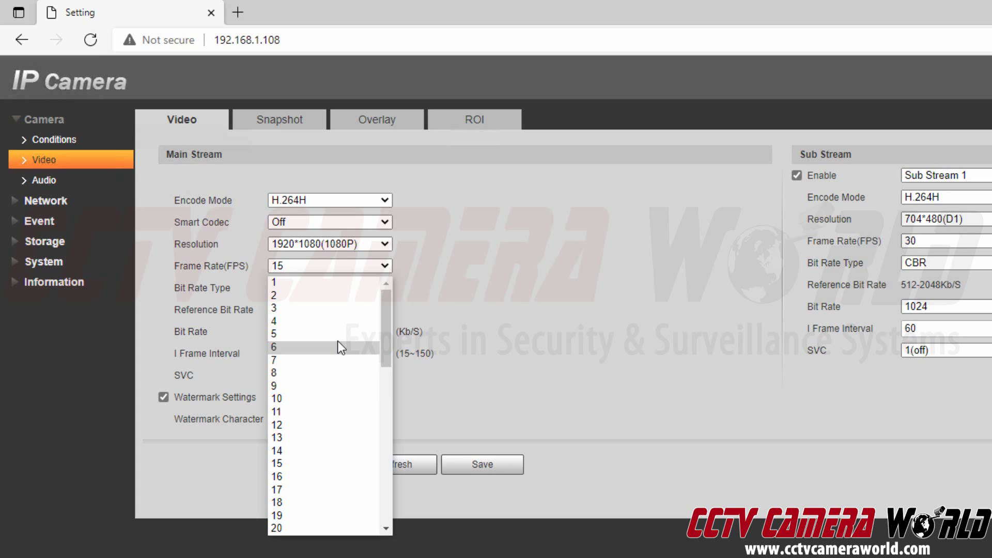
pyautogui.click(183, 285)
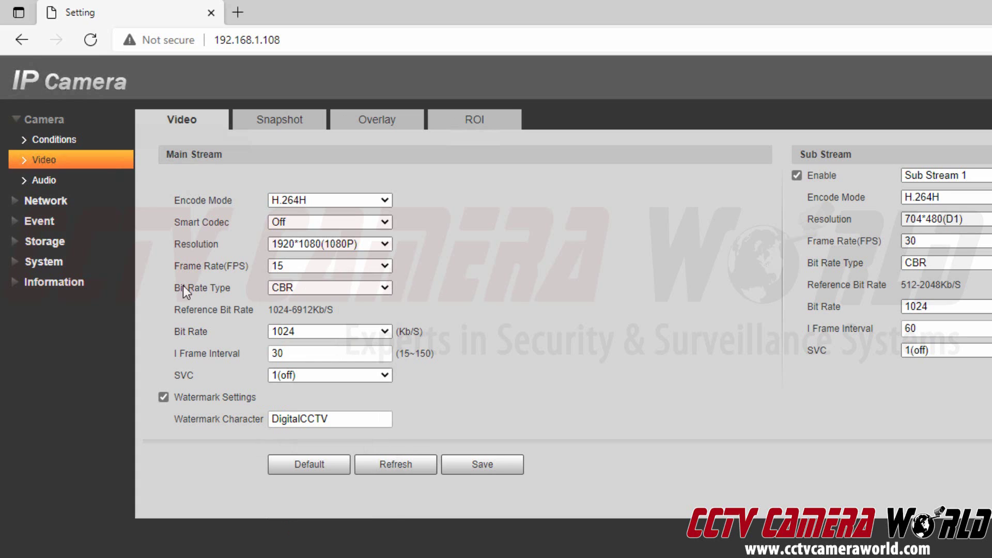
# Examine the main stream's bit rate type options, reference bit rate, preset bit rates and allowed I Frame Interval range.
pyautogui.click(282, 289)
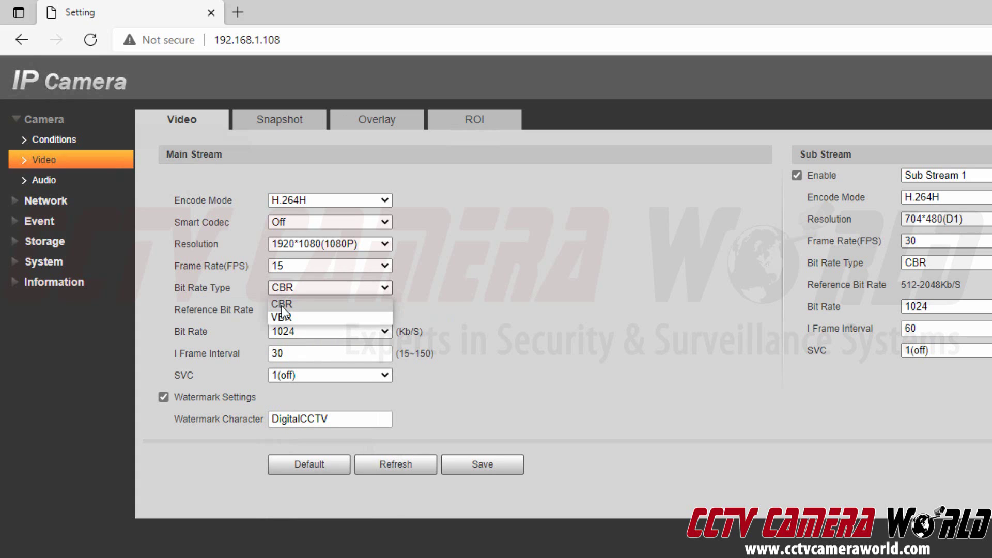
pyautogui.click(282, 305)
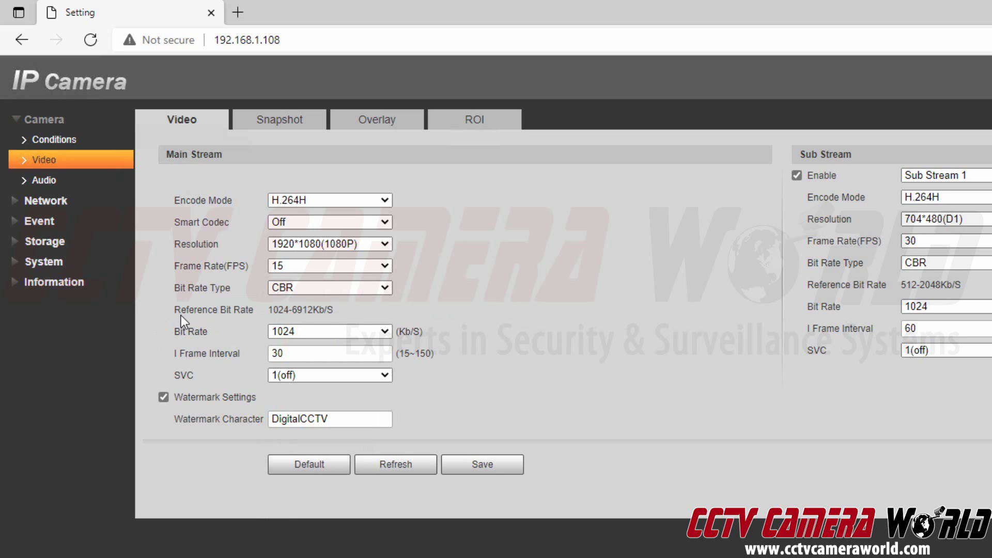
pyautogui.moveTo(180, 315); pyautogui.dragTo(324, 315)
pyautogui.click(324, 315)
pyautogui.click(336, 331)
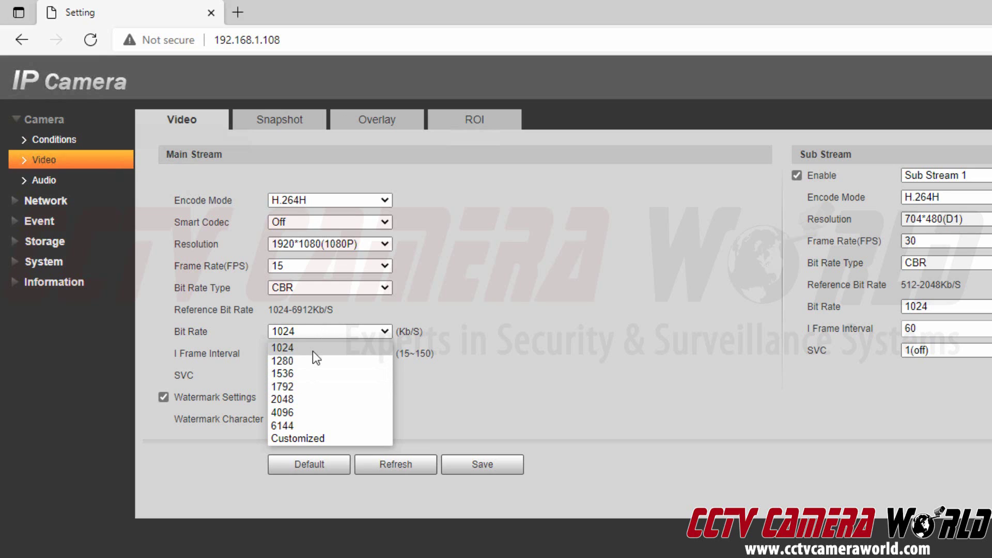
pyautogui.click(173, 352)
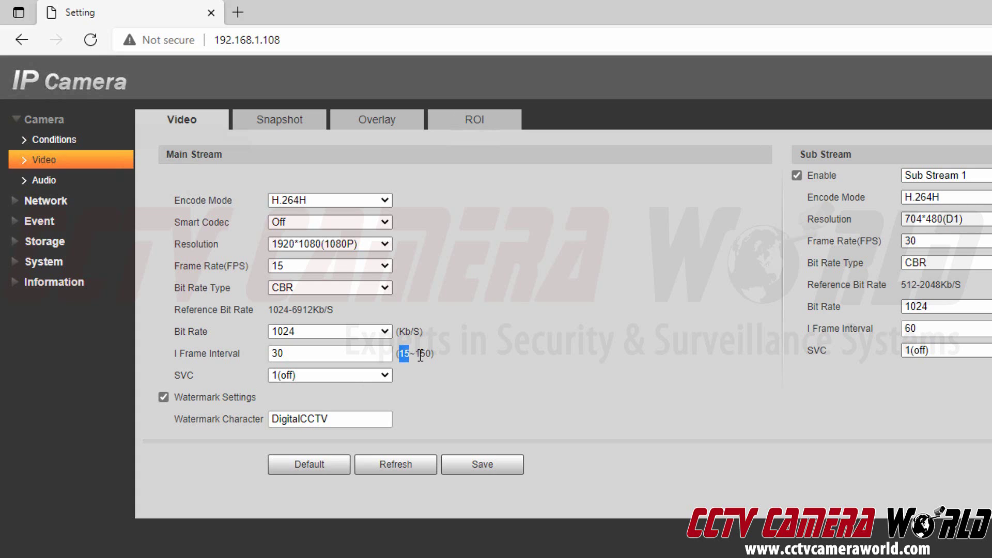
pyautogui.doubleClick(423, 353)
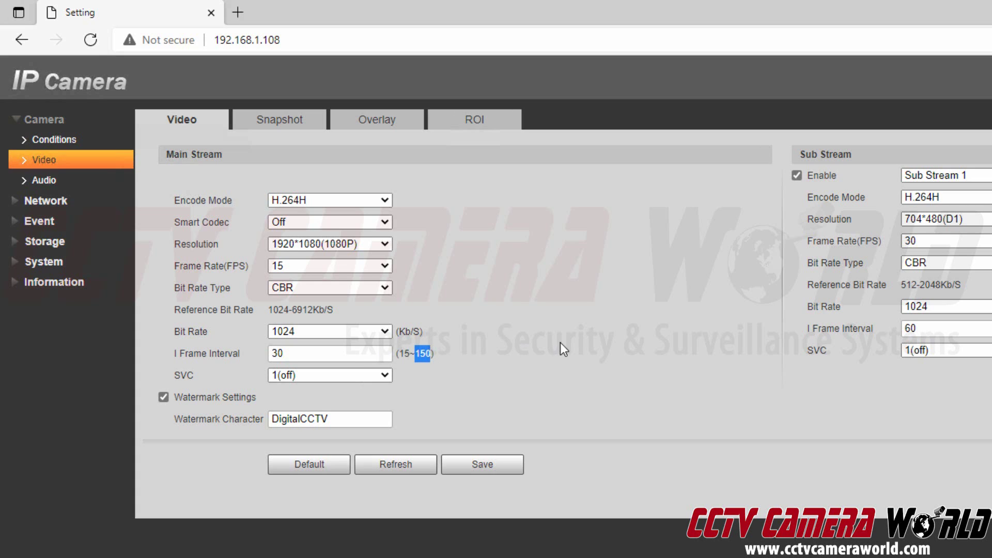
# Compare the Main Stream and Sub Stream sections of the video settings.
pyautogui.moveTo(164, 154); pyautogui.dragTo(331, 154)
pyautogui.click(853, 167)
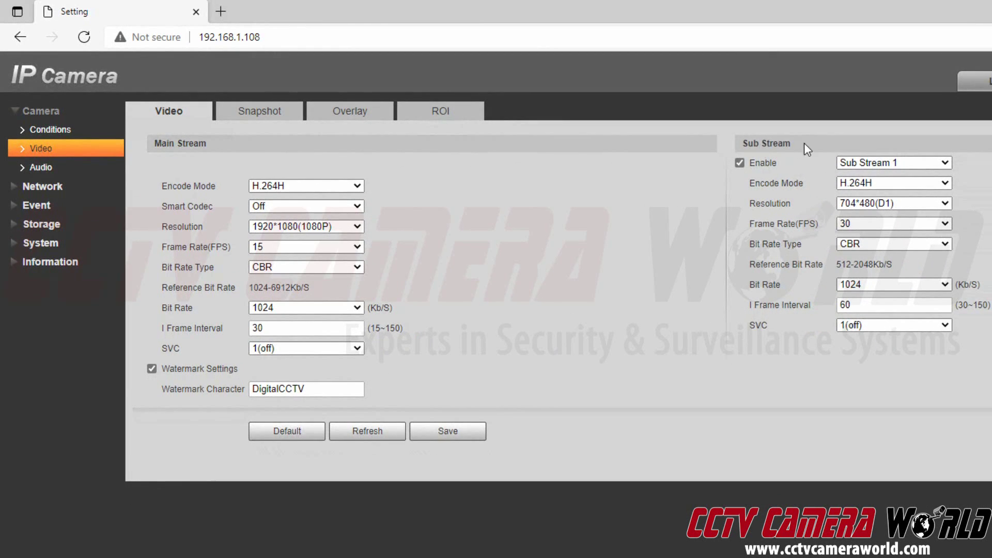
pyautogui.tripleClick(806, 142)
pyautogui.click(253, 151)
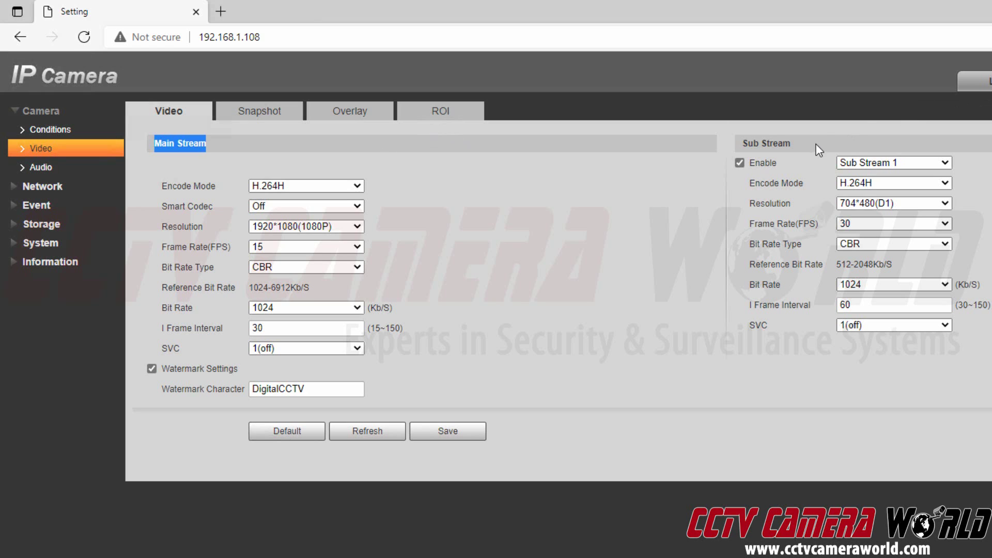
pyautogui.moveTo(795, 141); pyautogui.dragTo(740, 142)
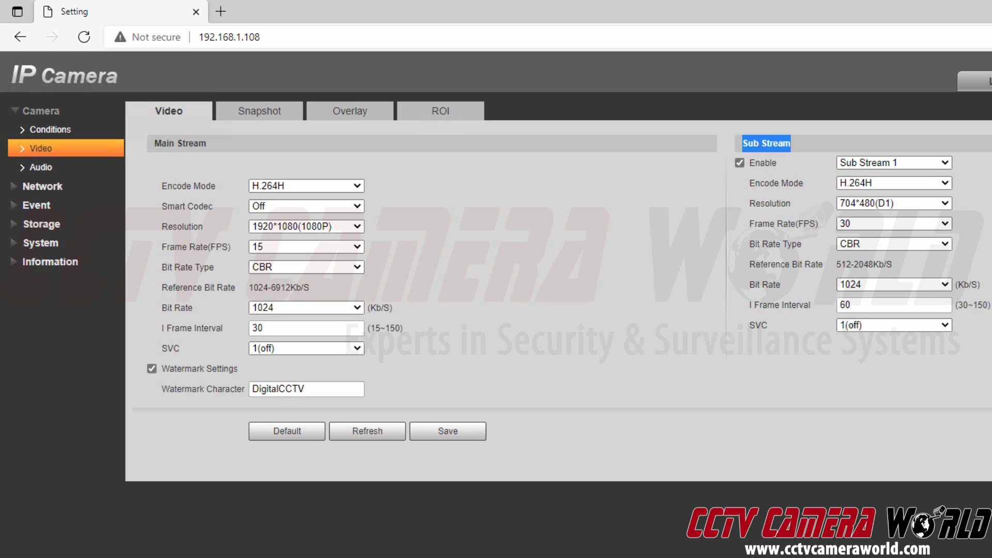
pyautogui.click(622, 314)
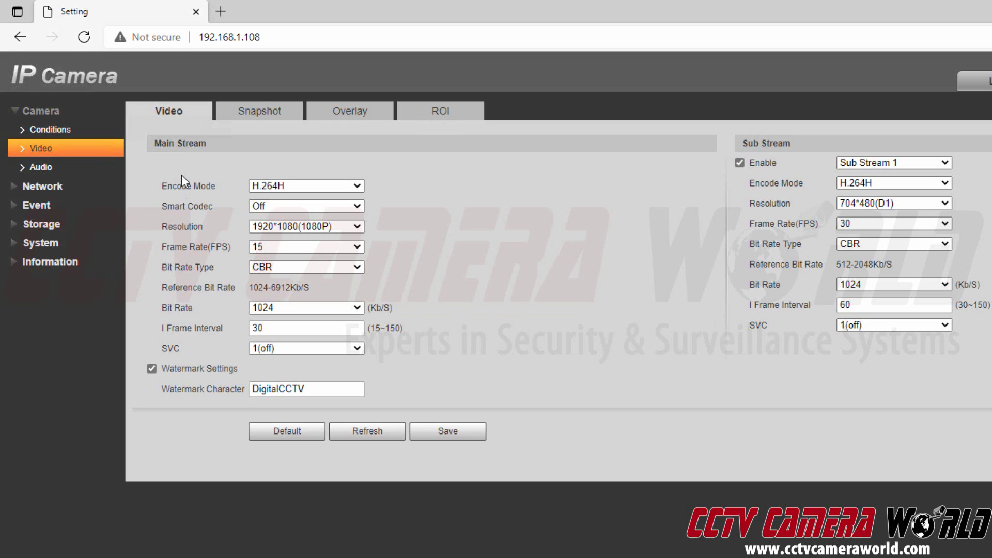
# Open the camera's Audio settings and review the Main Stream and Sub Stream encoding sections.
pyautogui.click(111, 170)
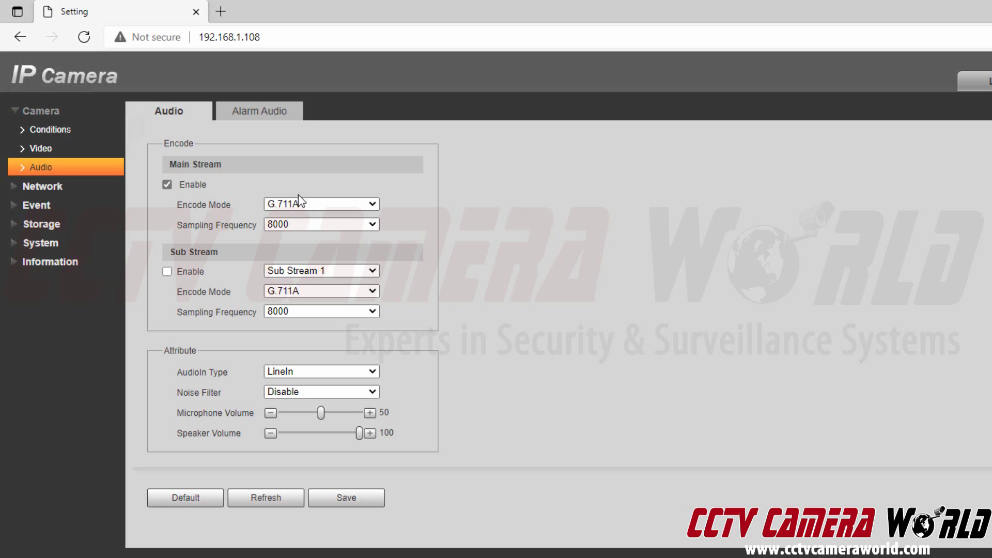
pyautogui.moveTo(170, 166); pyautogui.dragTo(233, 164)
pyautogui.moveTo(170, 252); pyautogui.dragTo(233, 258)
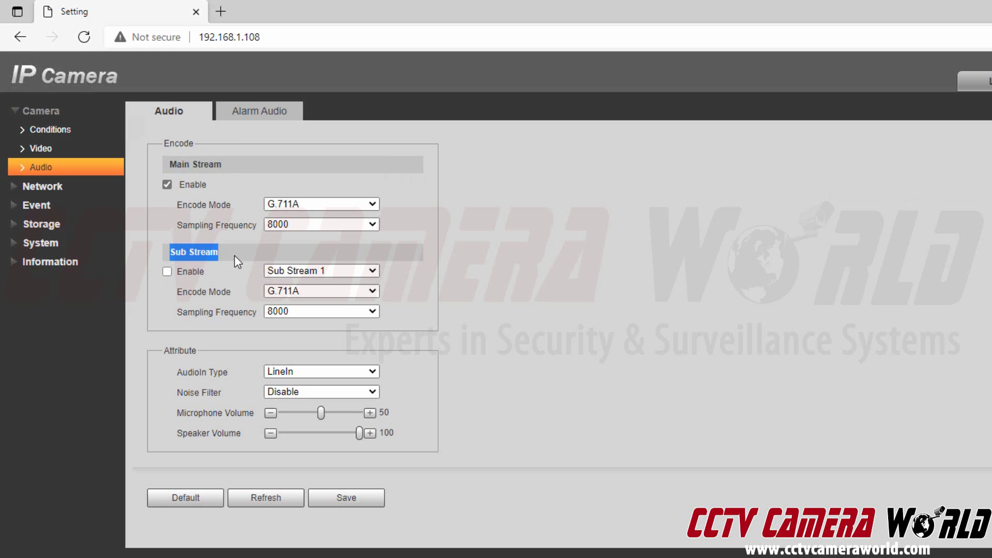
pyautogui.click(634, 263)
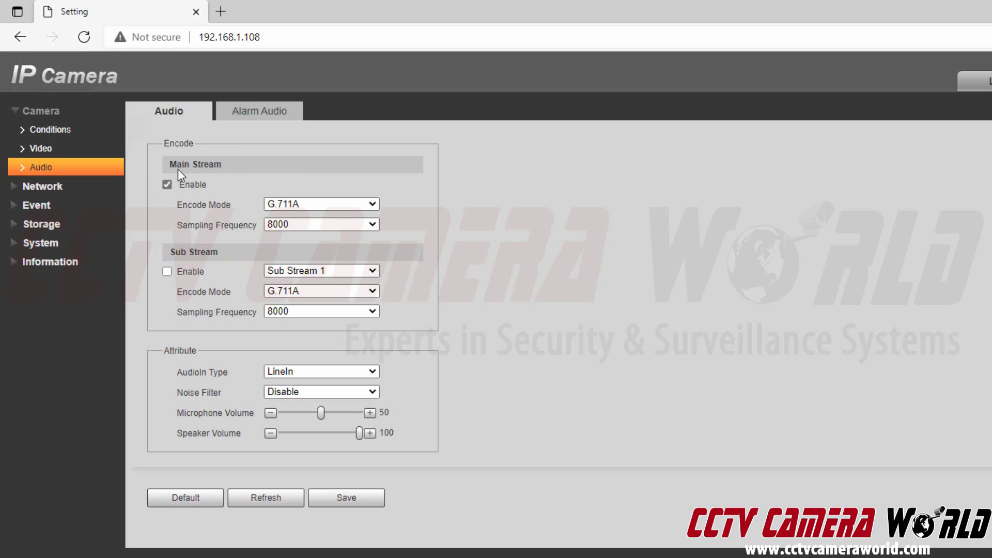
pyautogui.moveTo(175, 165); pyautogui.dragTo(238, 171)
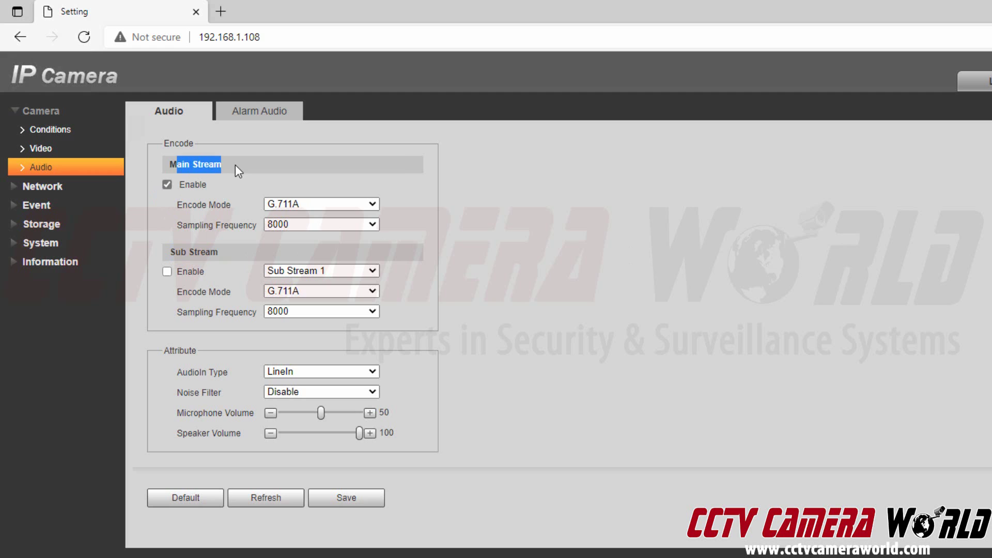
pyautogui.click(235, 164)
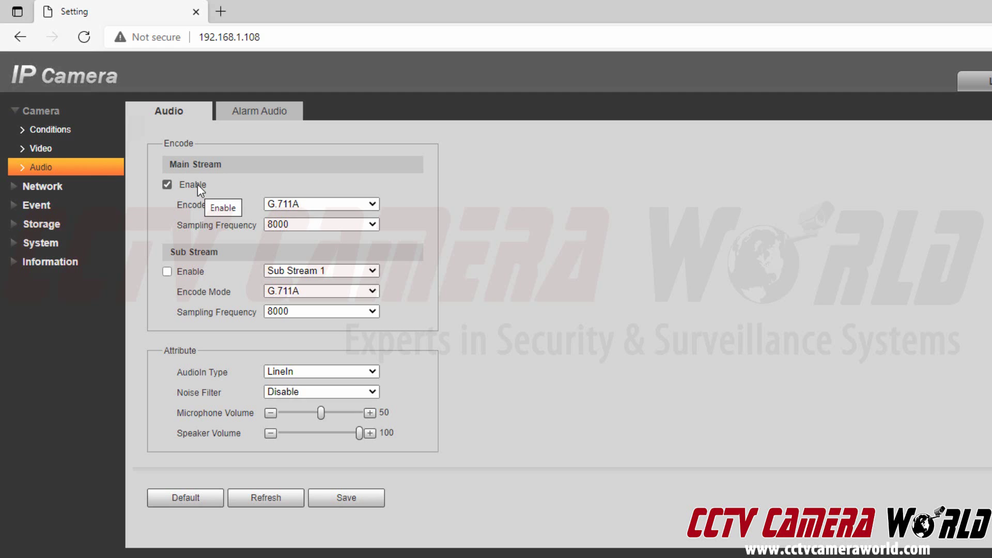
# Enable audio for Sub Stream 1 and set the main stream's audio to AAC with a sampling frequency of 48000.
pyautogui.click(196, 271)
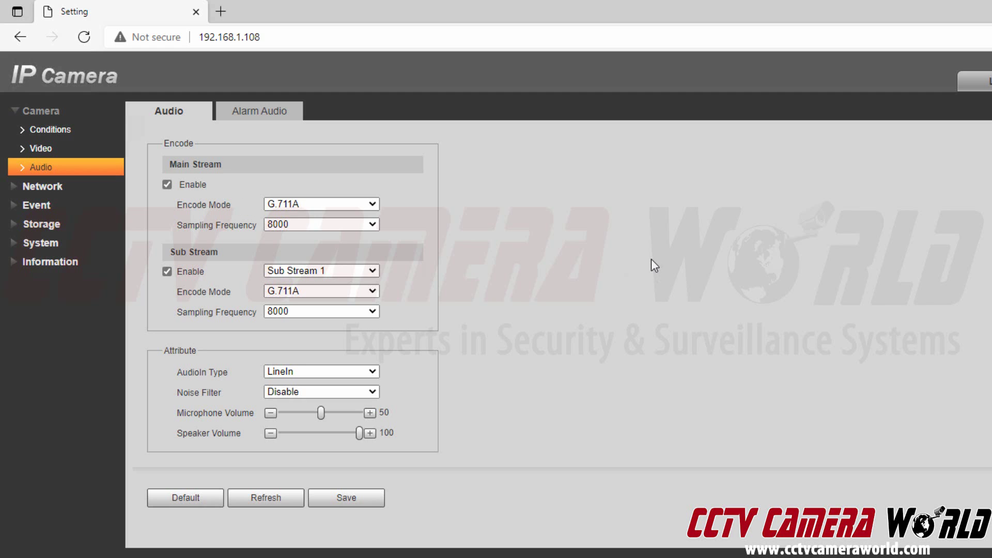
pyautogui.click(318, 203)
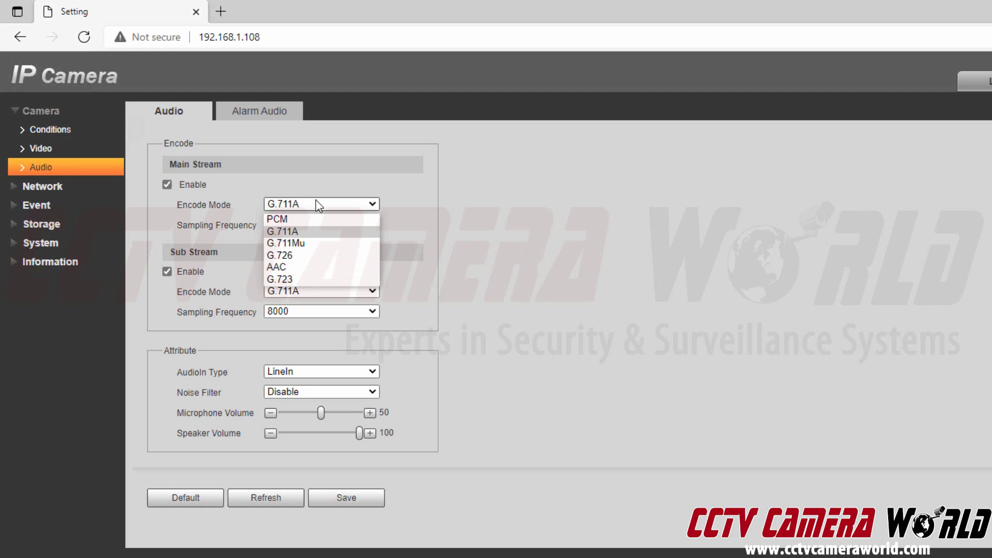
pyautogui.click(311, 276)
pyautogui.click(309, 225)
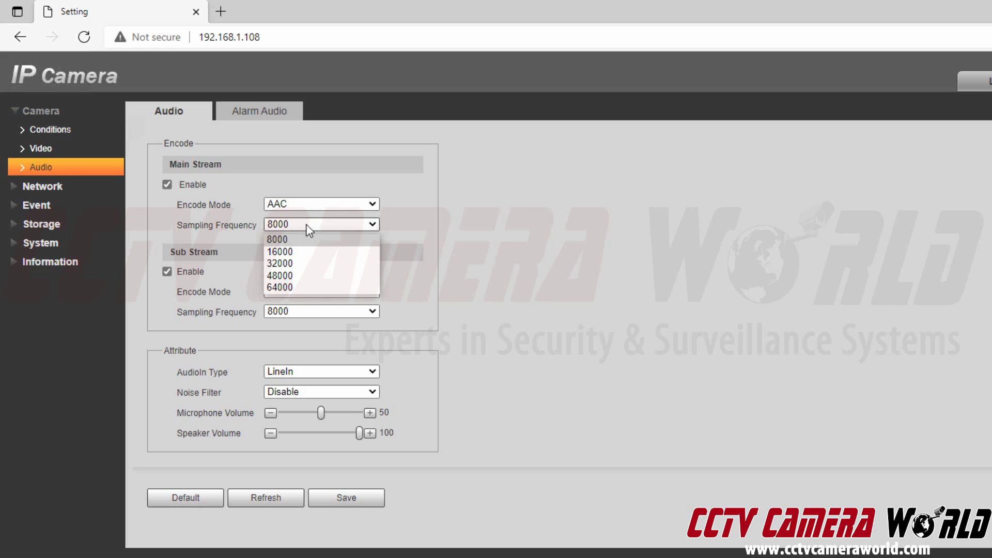
pyautogui.click(313, 276)
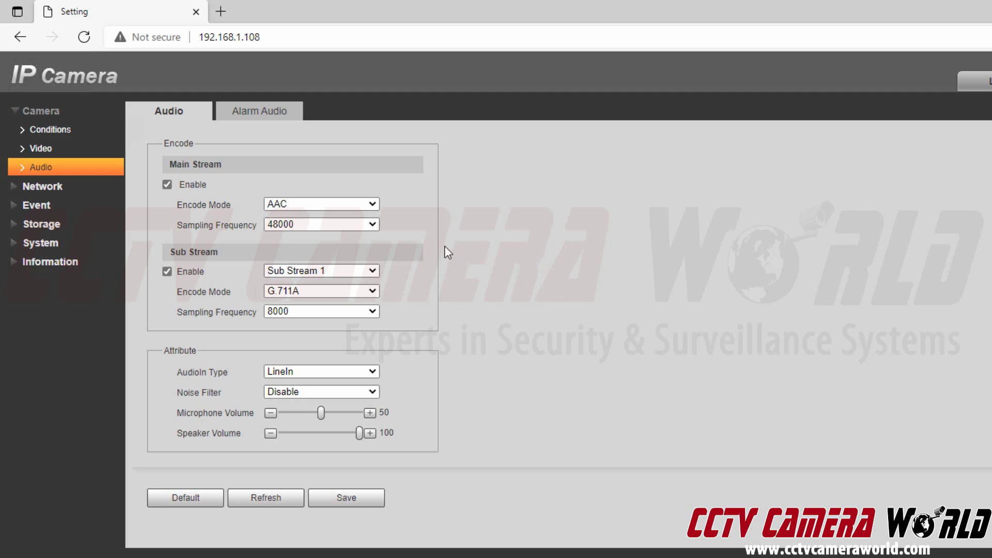
# Set Sub Stream 1's audio encode mode to AAC and its sampling frequency to 48000.
pyautogui.click(291, 296)
pyautogui.click(305, 354)
pyautogui.click(320, 312)
pyautogui.click(312, 365)
# Set the AudioIn Type to Mic and check the Noise Filter options without changing them.
pyautogui.click(340, 371)
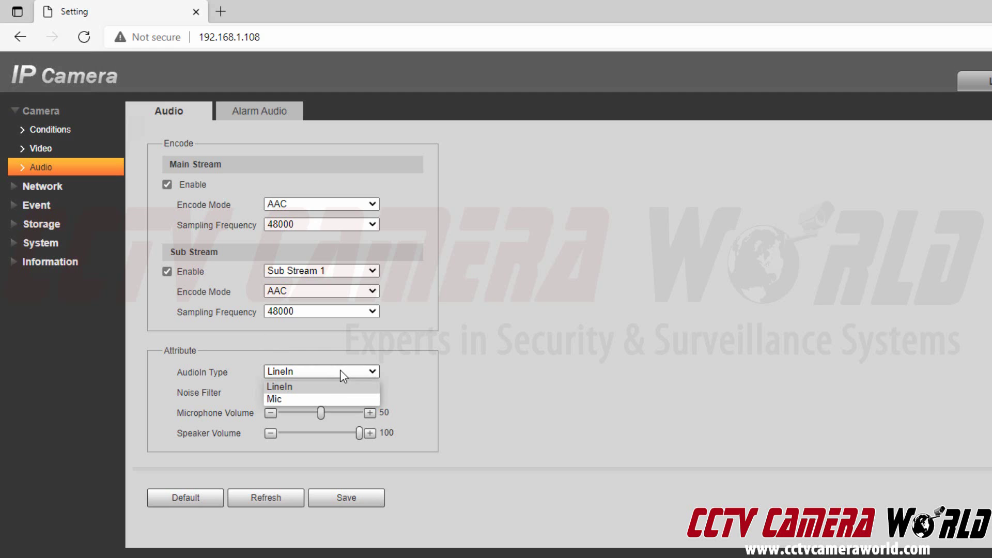
pyautogui.click(289, 399)
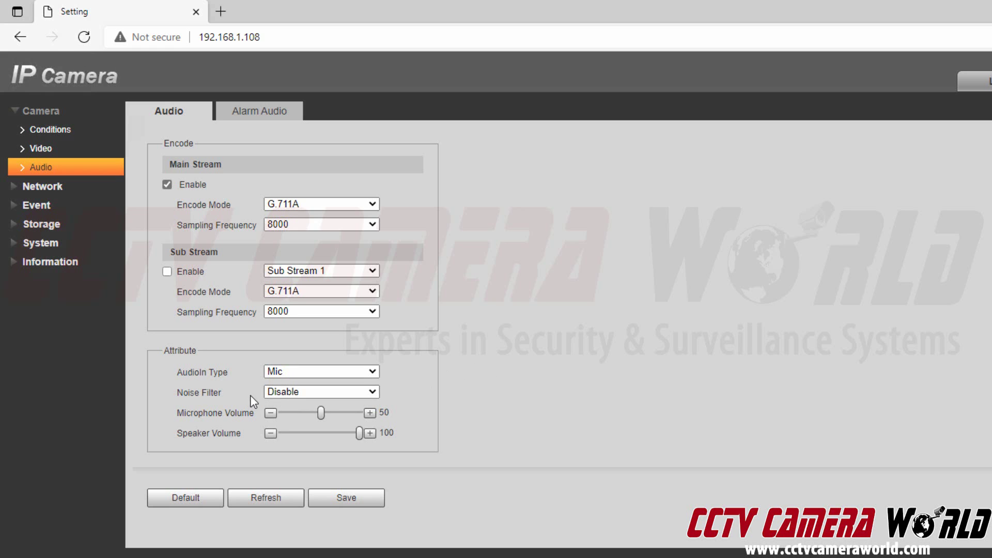
pyautogui.click(274, 393)
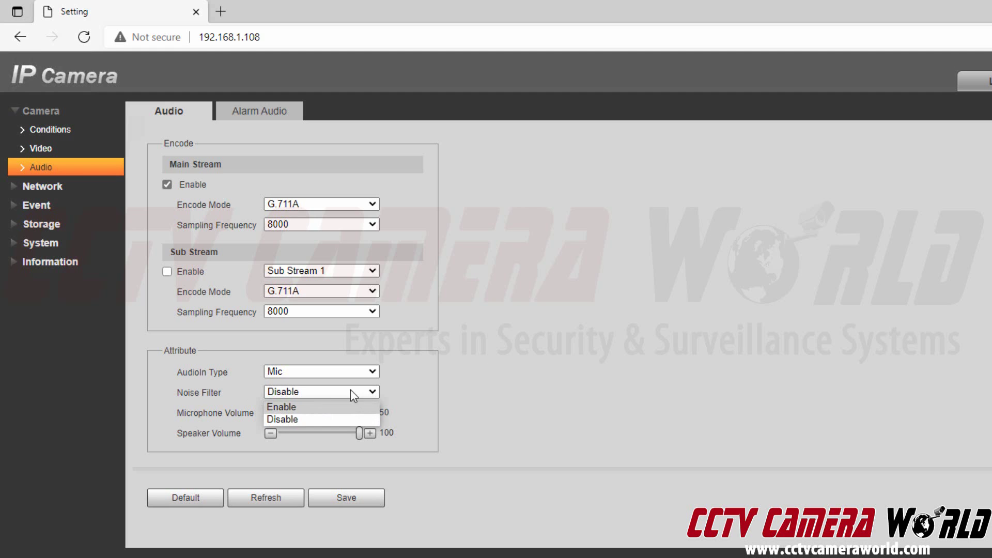
pyautogui.click(491, 380)
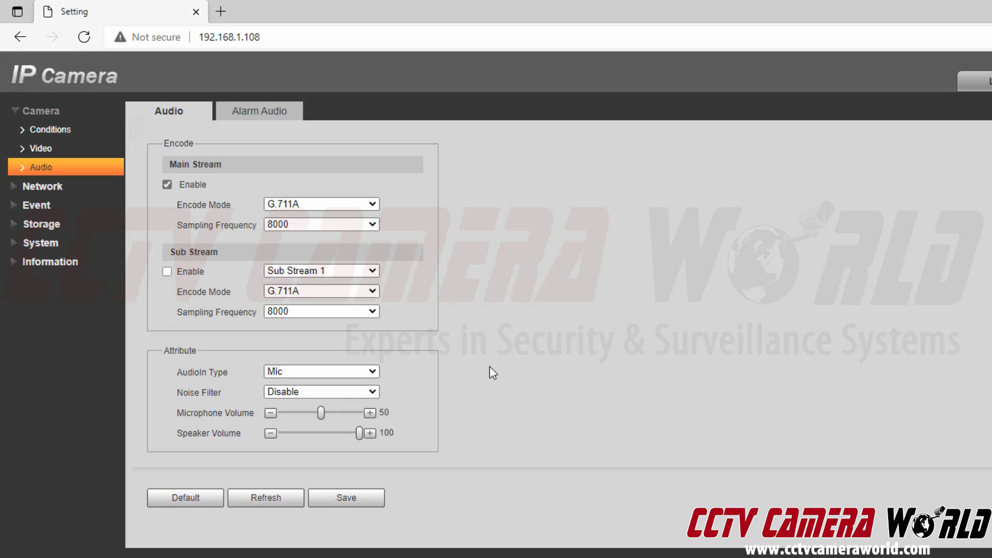